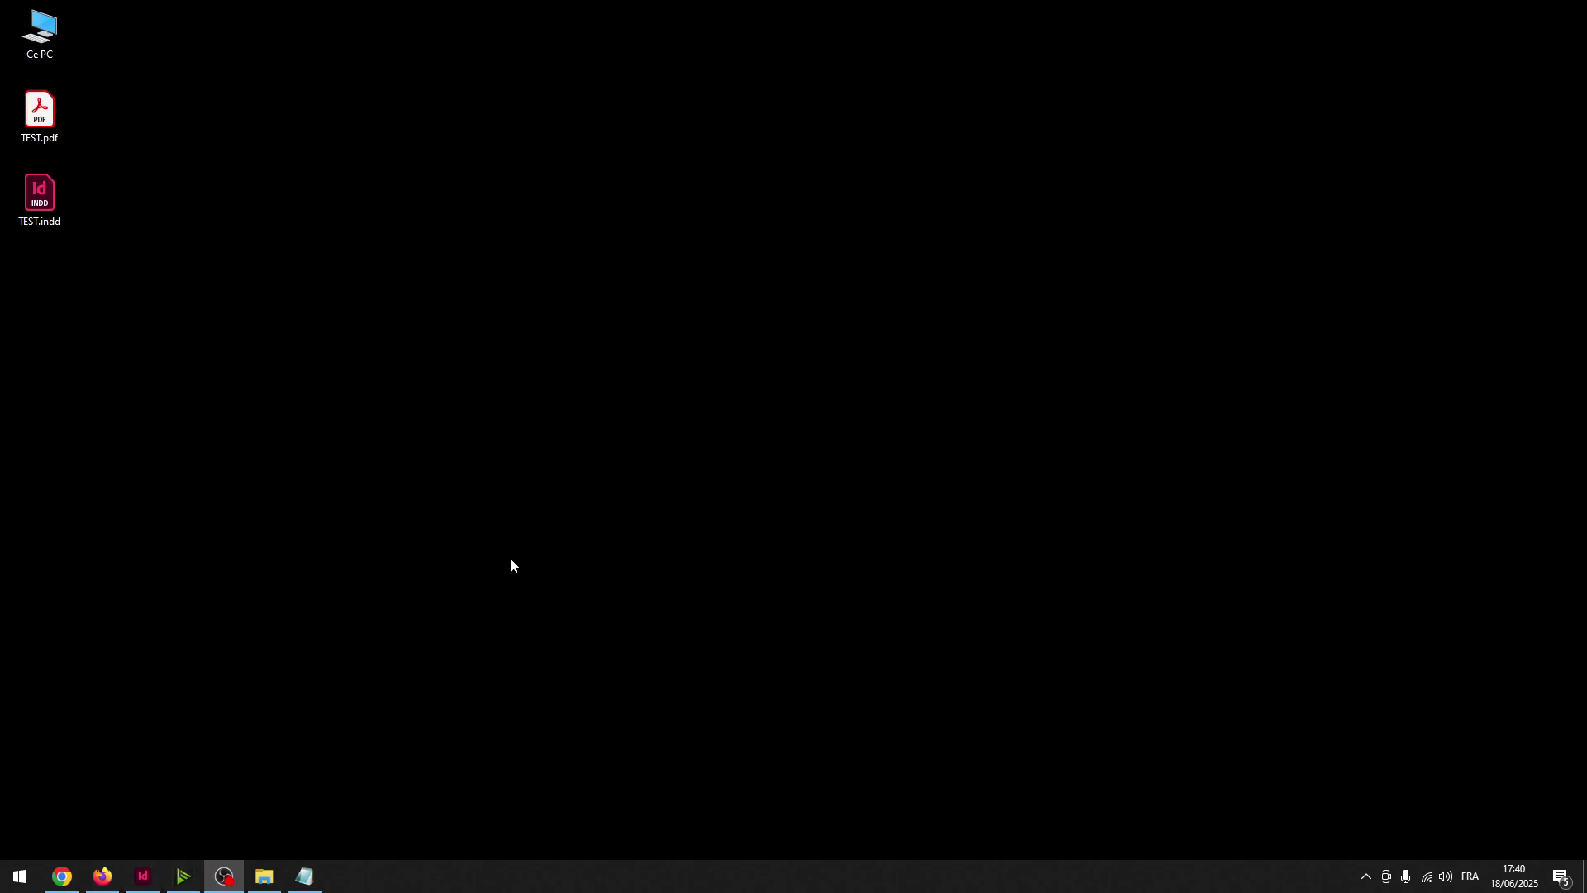
Look at the Adobe Acrobat Reader download page in Chrome, and return to the desktop
{"action": "left_click", "coordinate": [103, 877]}
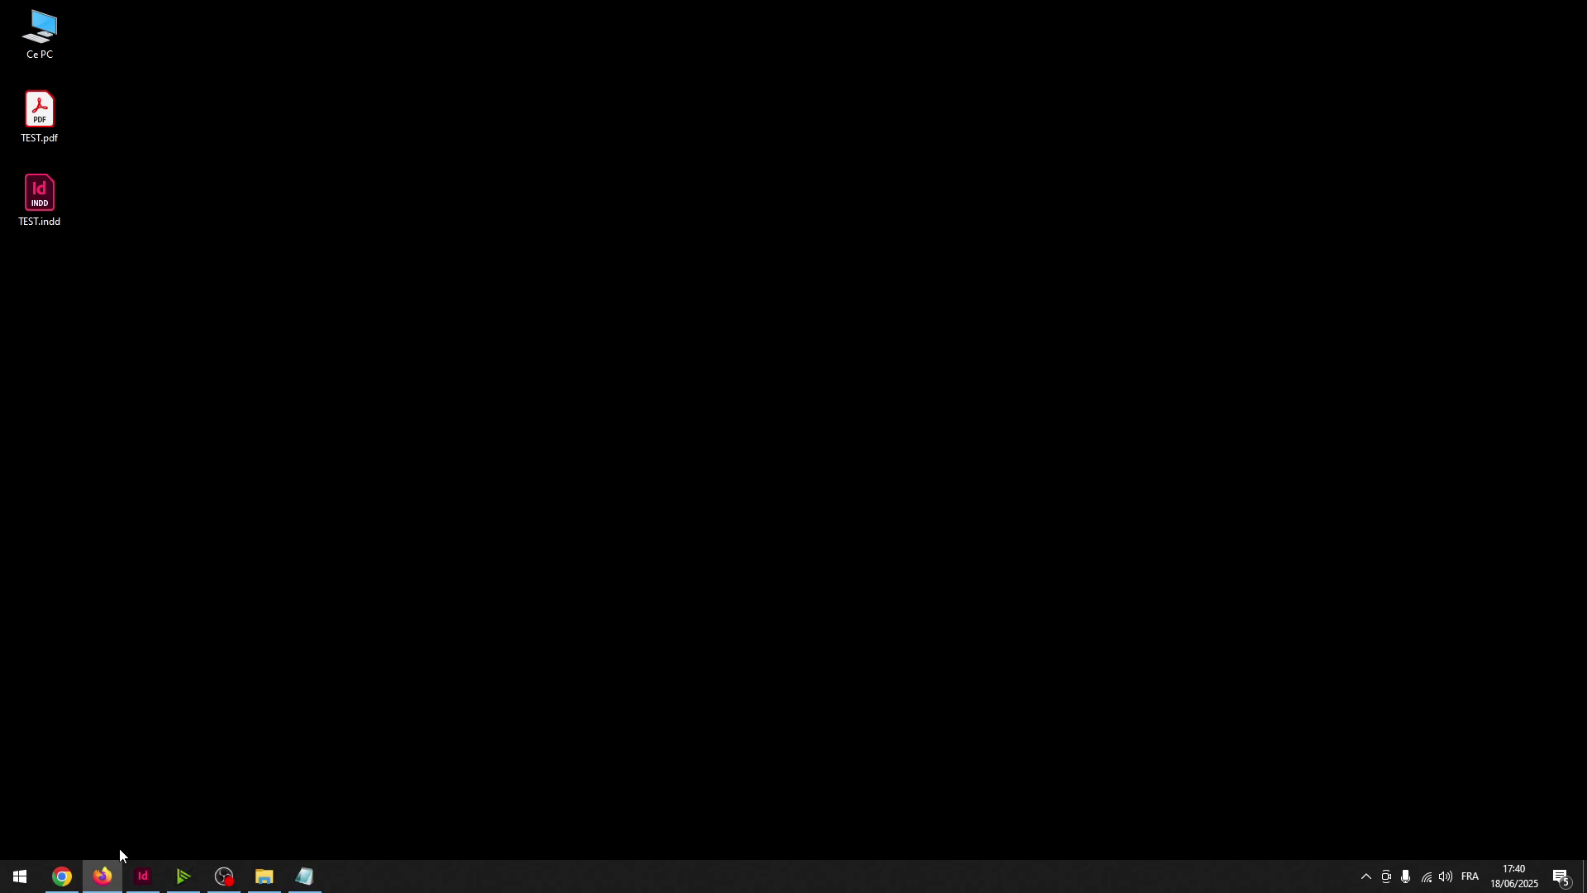
{"action": "left_click", "coordinate": [66, 878]}
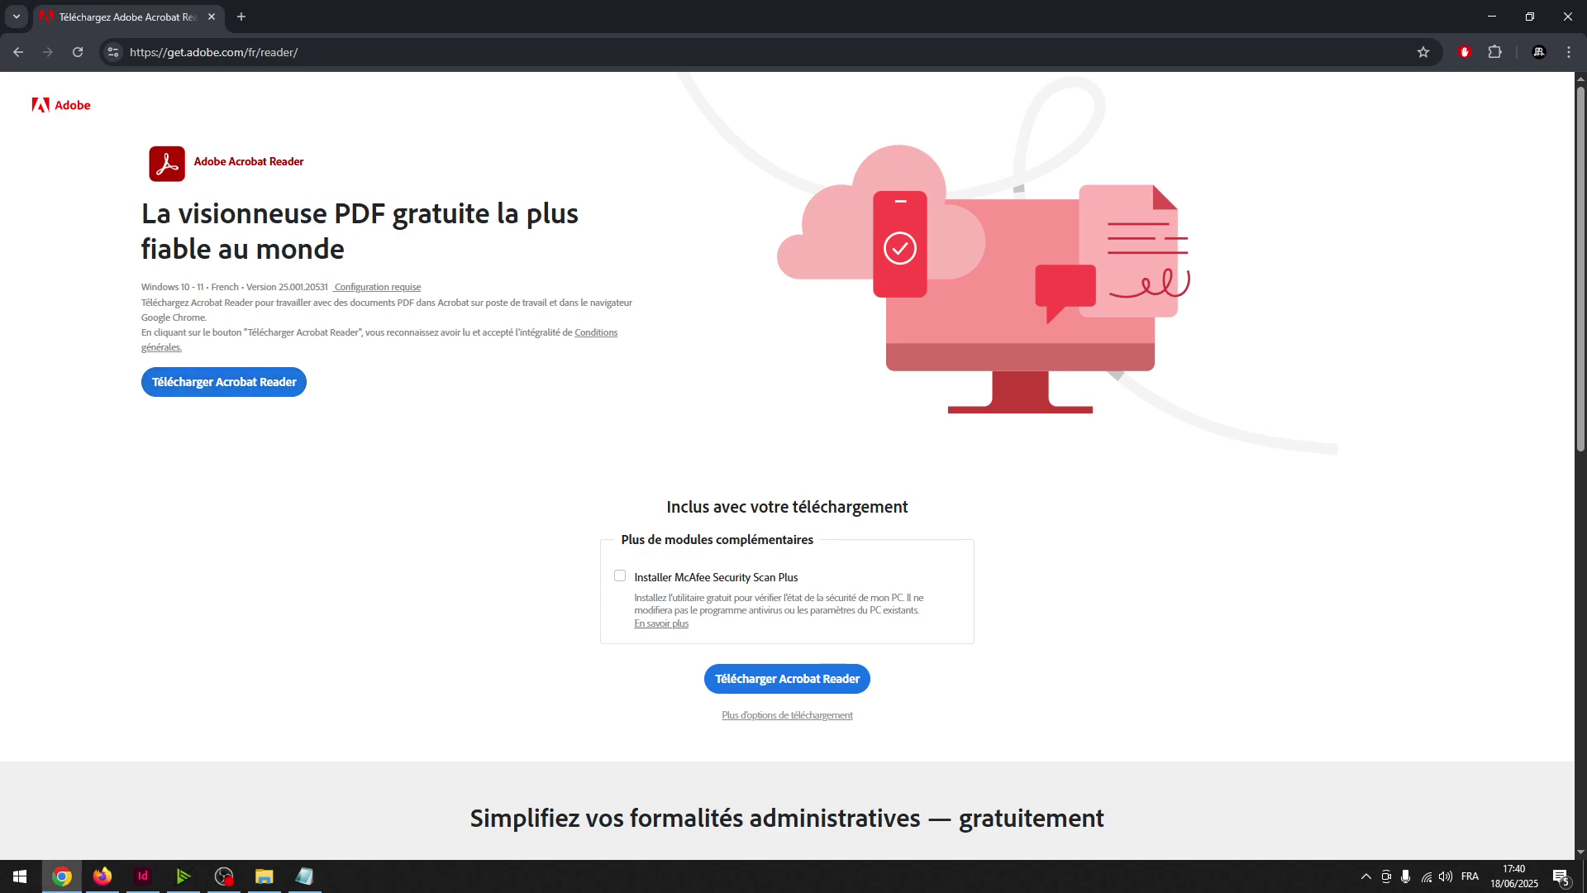
{"action": "left_click", "coordinate": [1492, 17]}
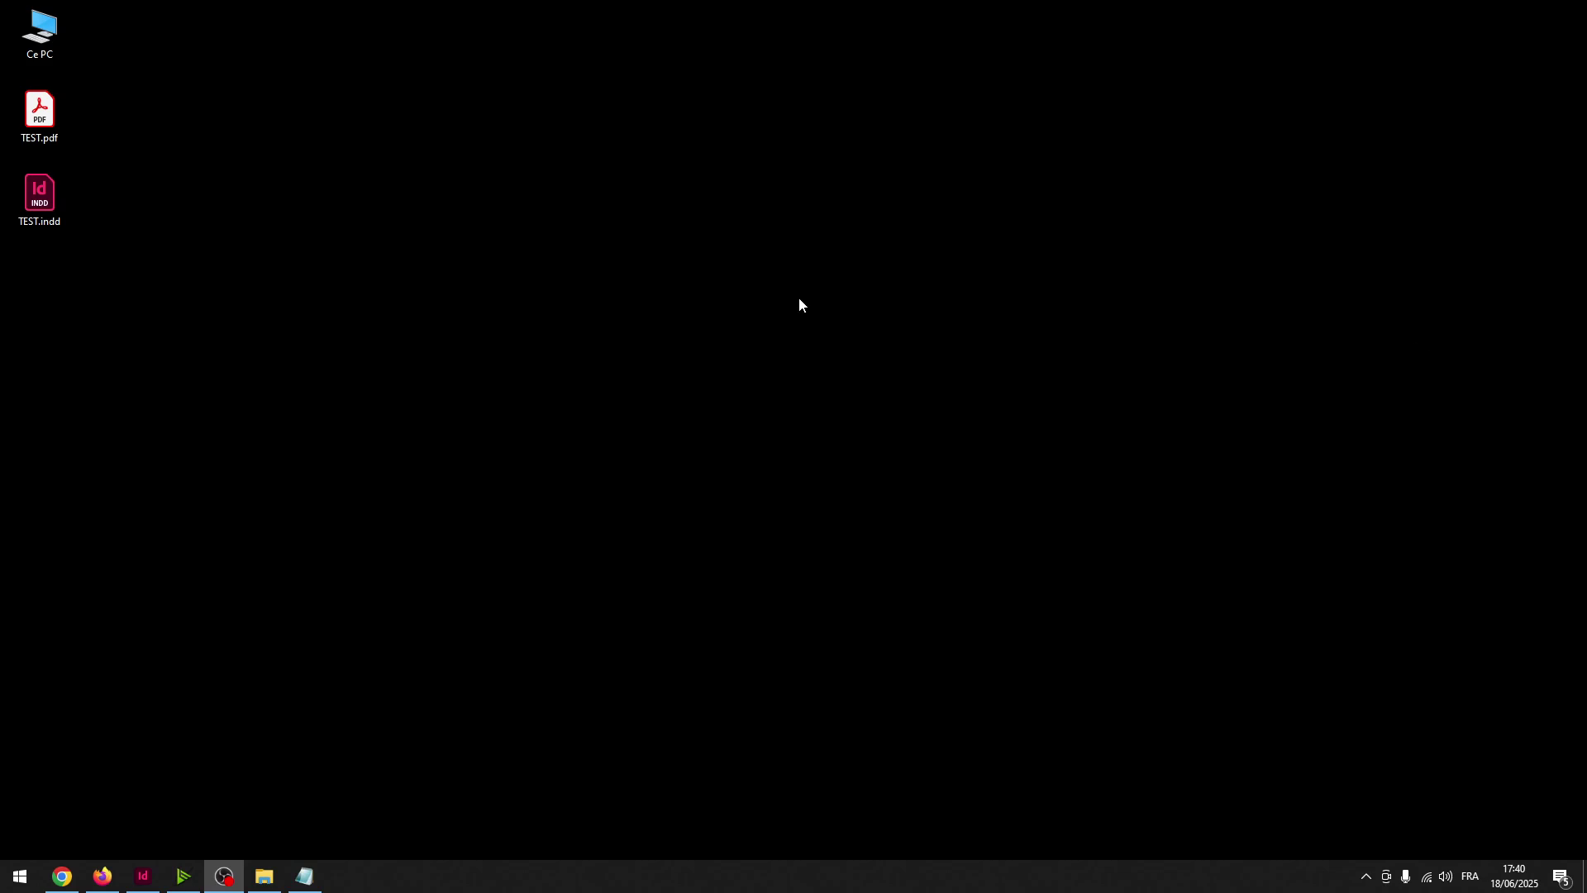
Move TEST.pdf to the middle of the desktop and open it with Adobe Acrobat
{"action": "left_click_drag", "start_coordinate": [48, 121], "coordinate": [683, 372]}
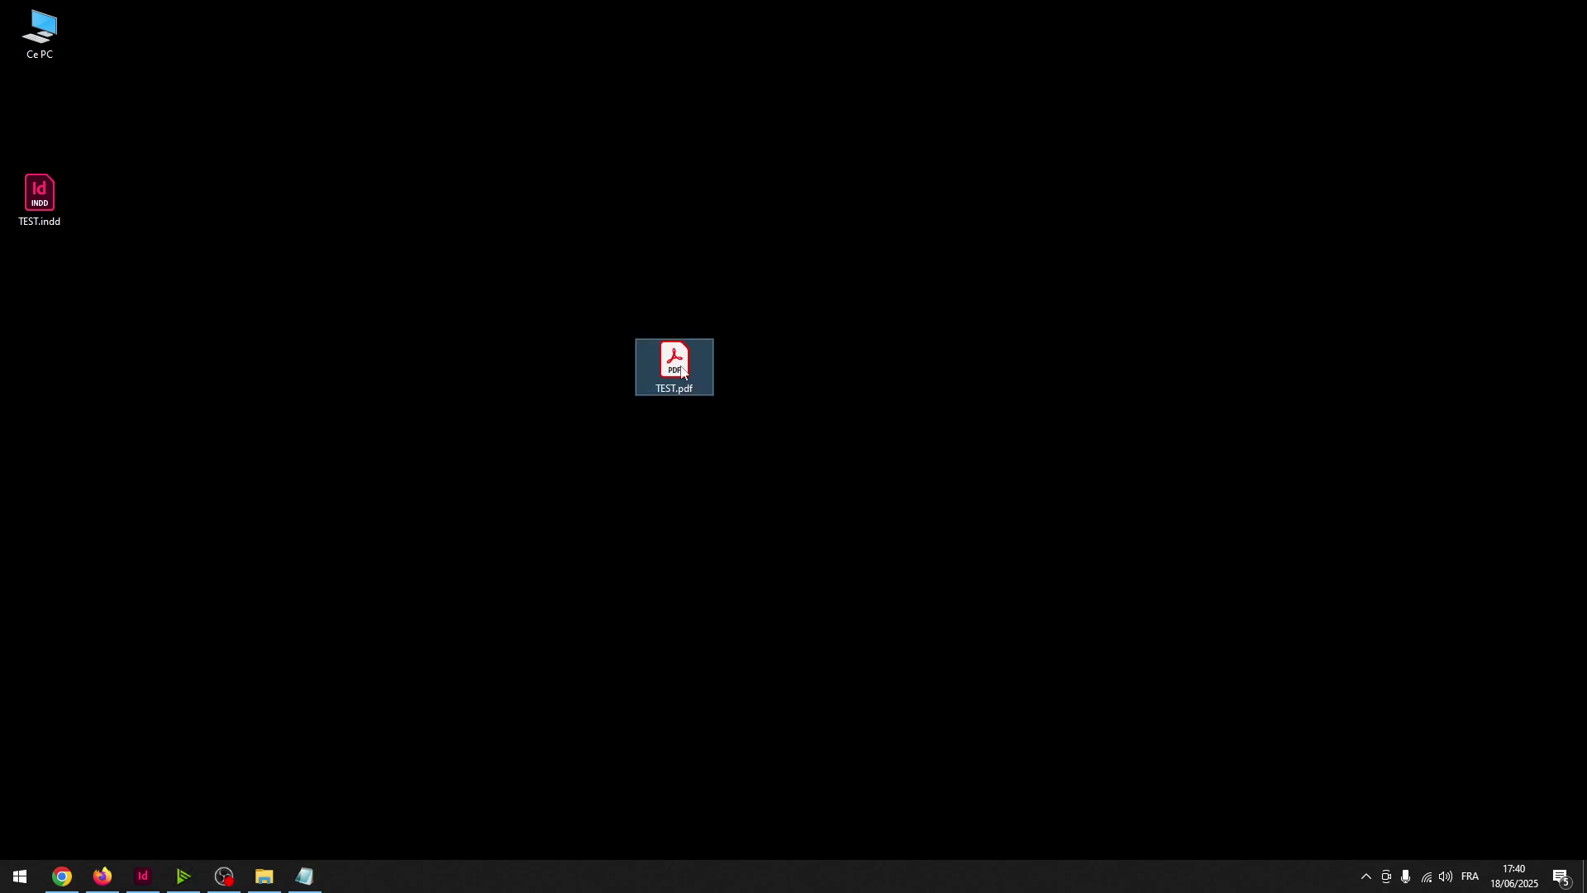
{"action": "right_click", "coordinate": [683, 372]}
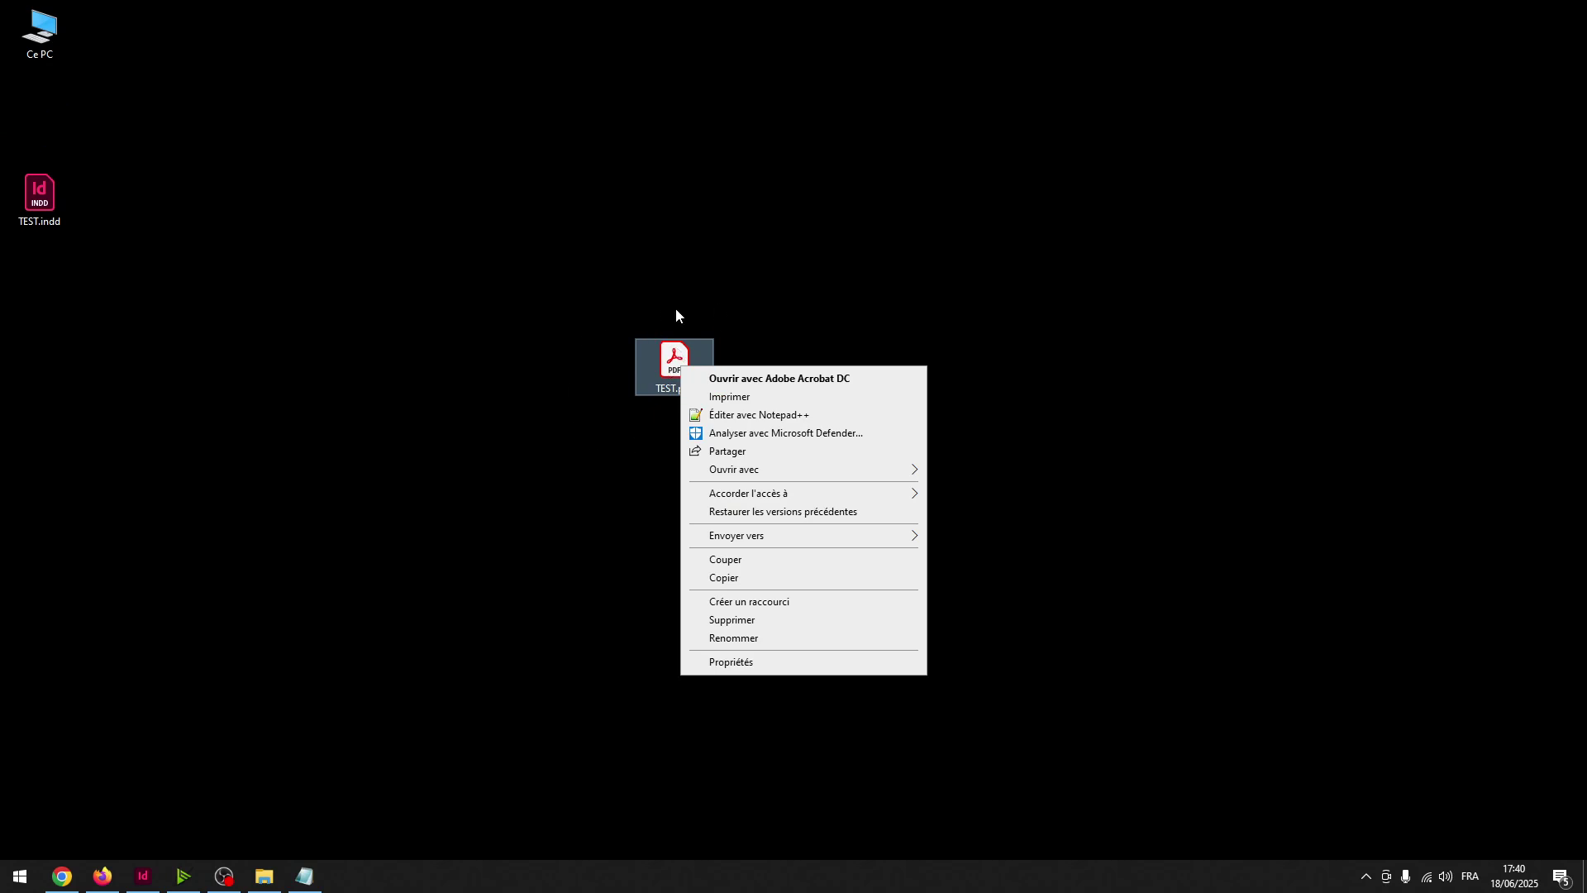
{"action": "mouse_move", "coordinate": [741, 470]}
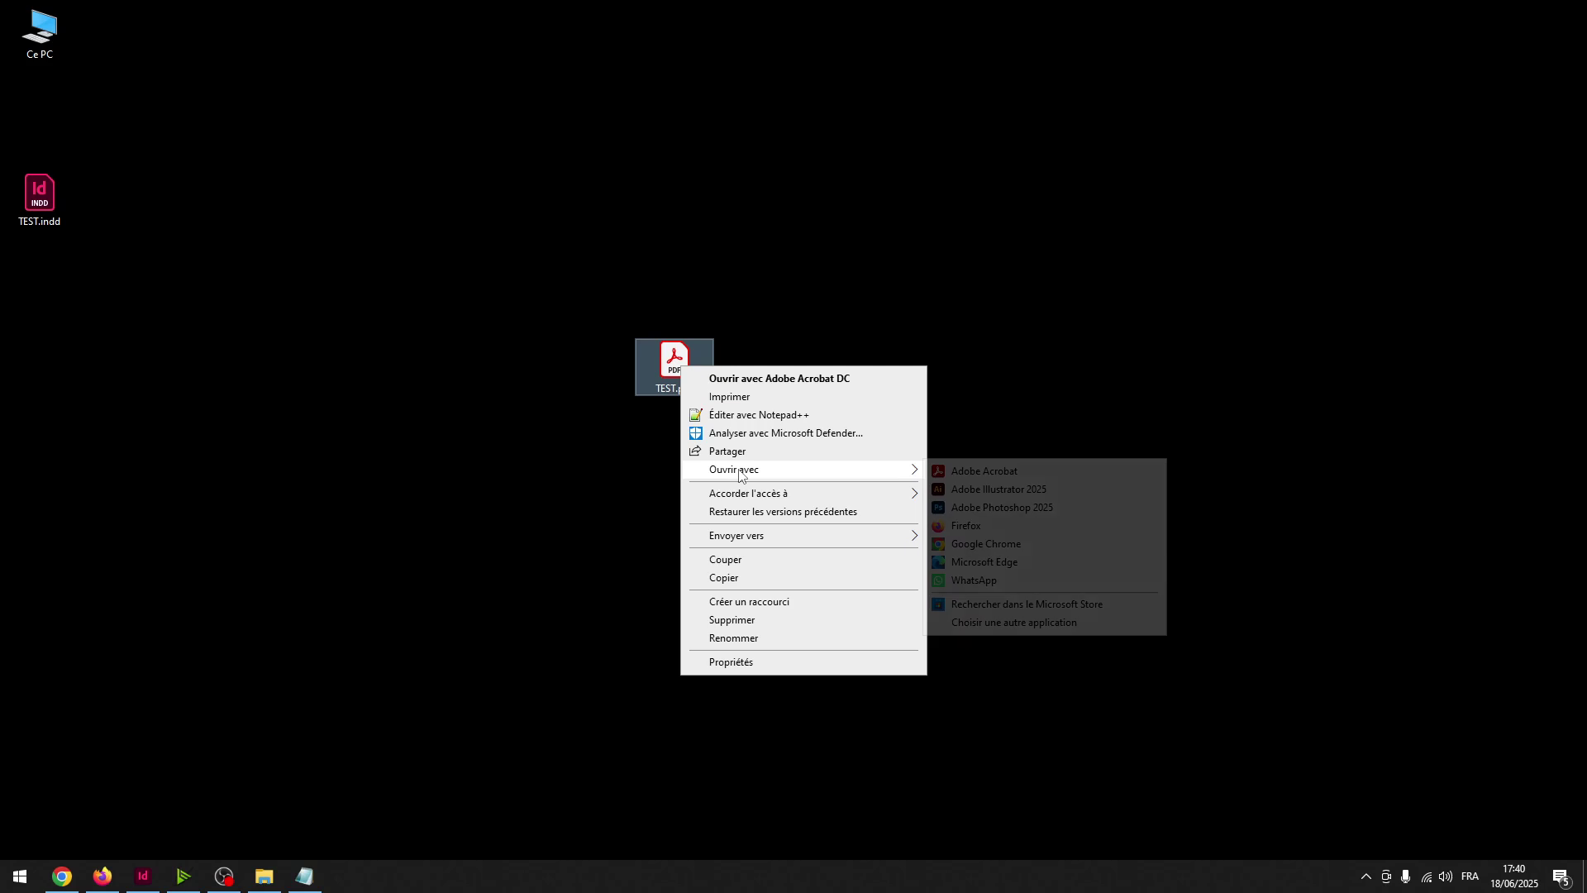
{"action": "left_click", "coordinate": [979, 473]}
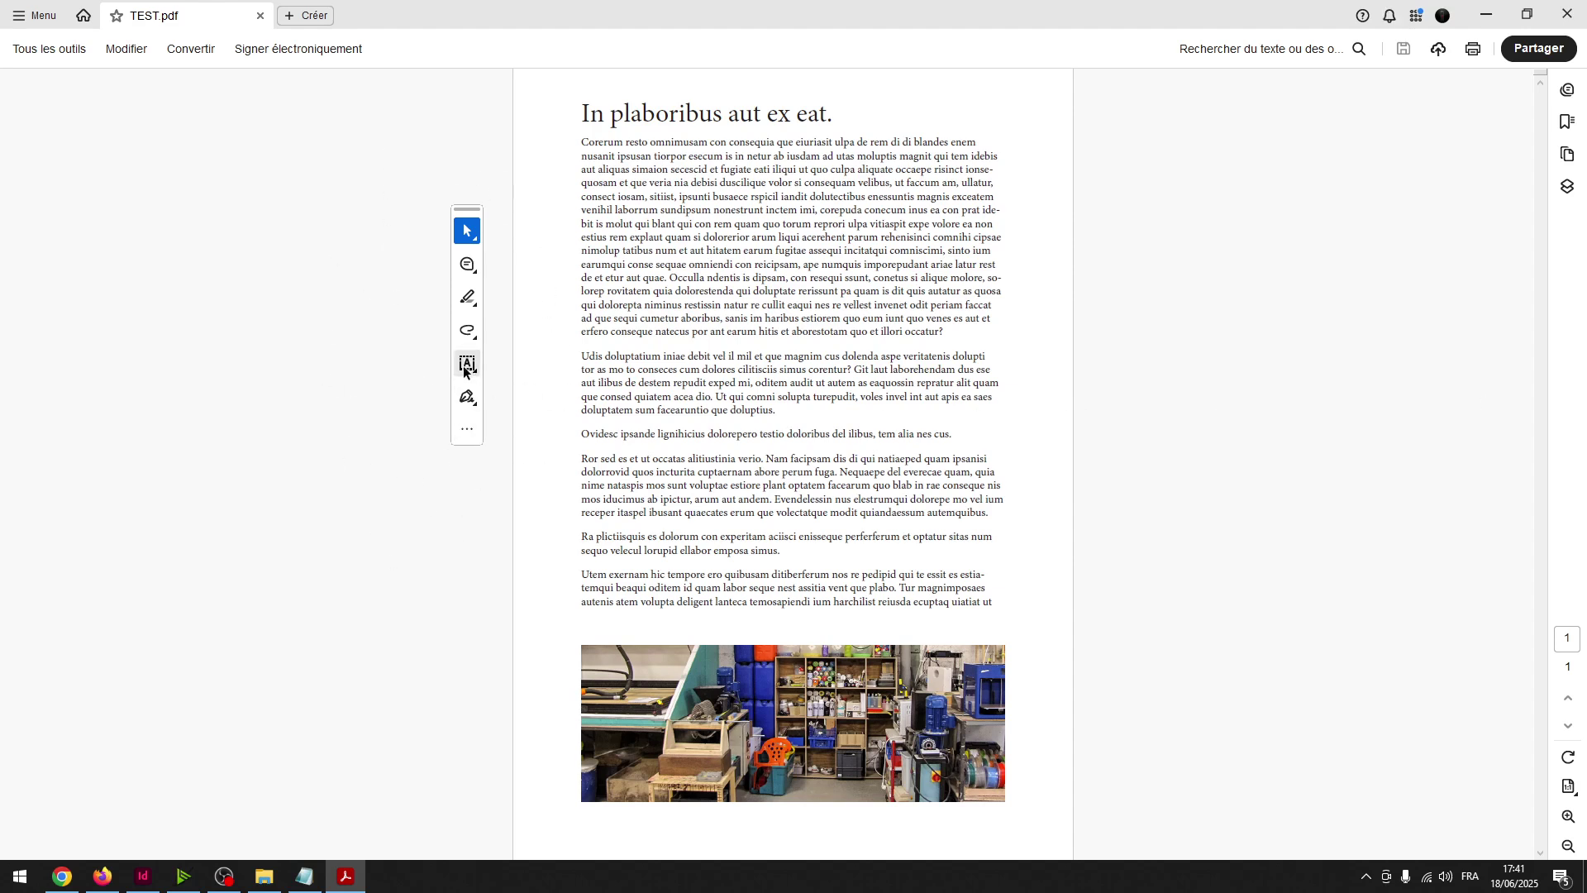
Add a comment reading "Bonjour !" just after the page heading and publish it
{"action": "left_click", "coordinate": [468, 273]}
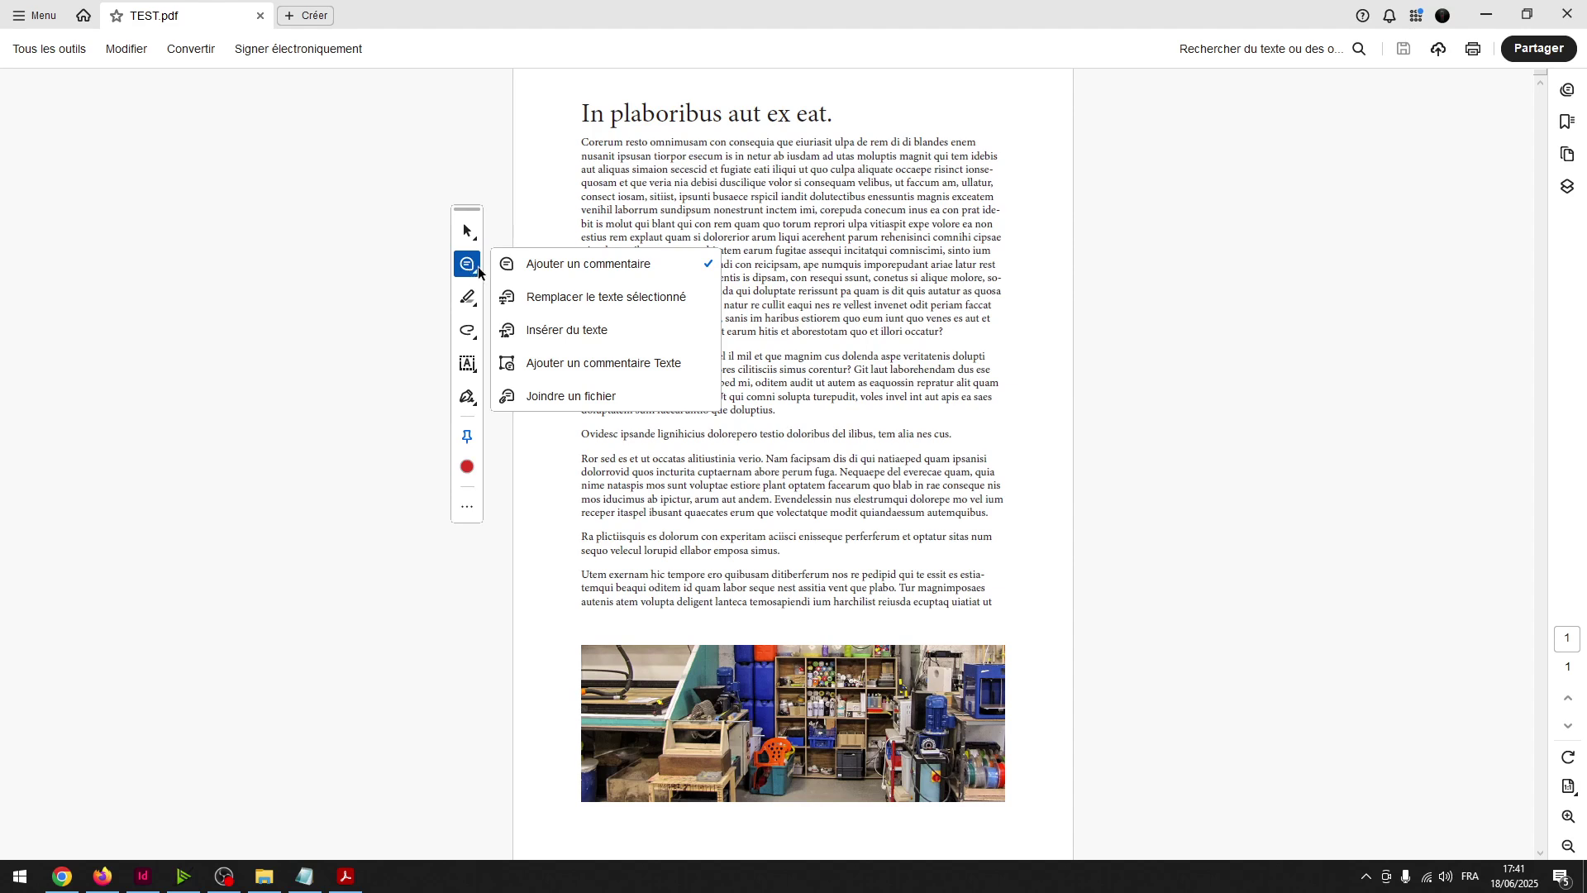
{"action": "left_click", "coordinate": [550, 264]}
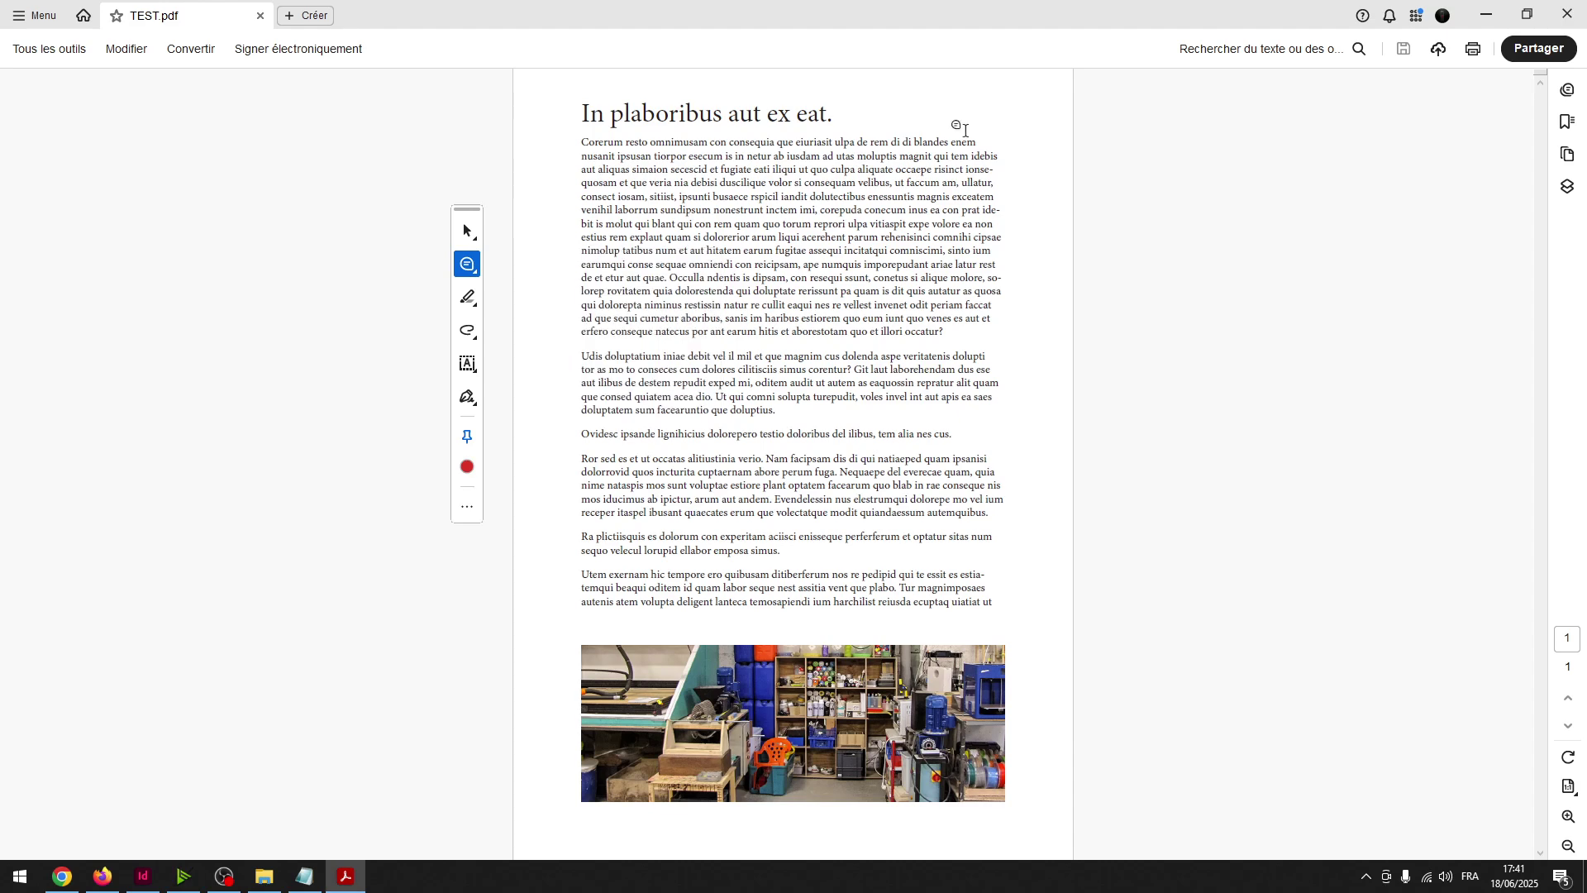
{"action": "left_click", "coordinate": [873, 114]}
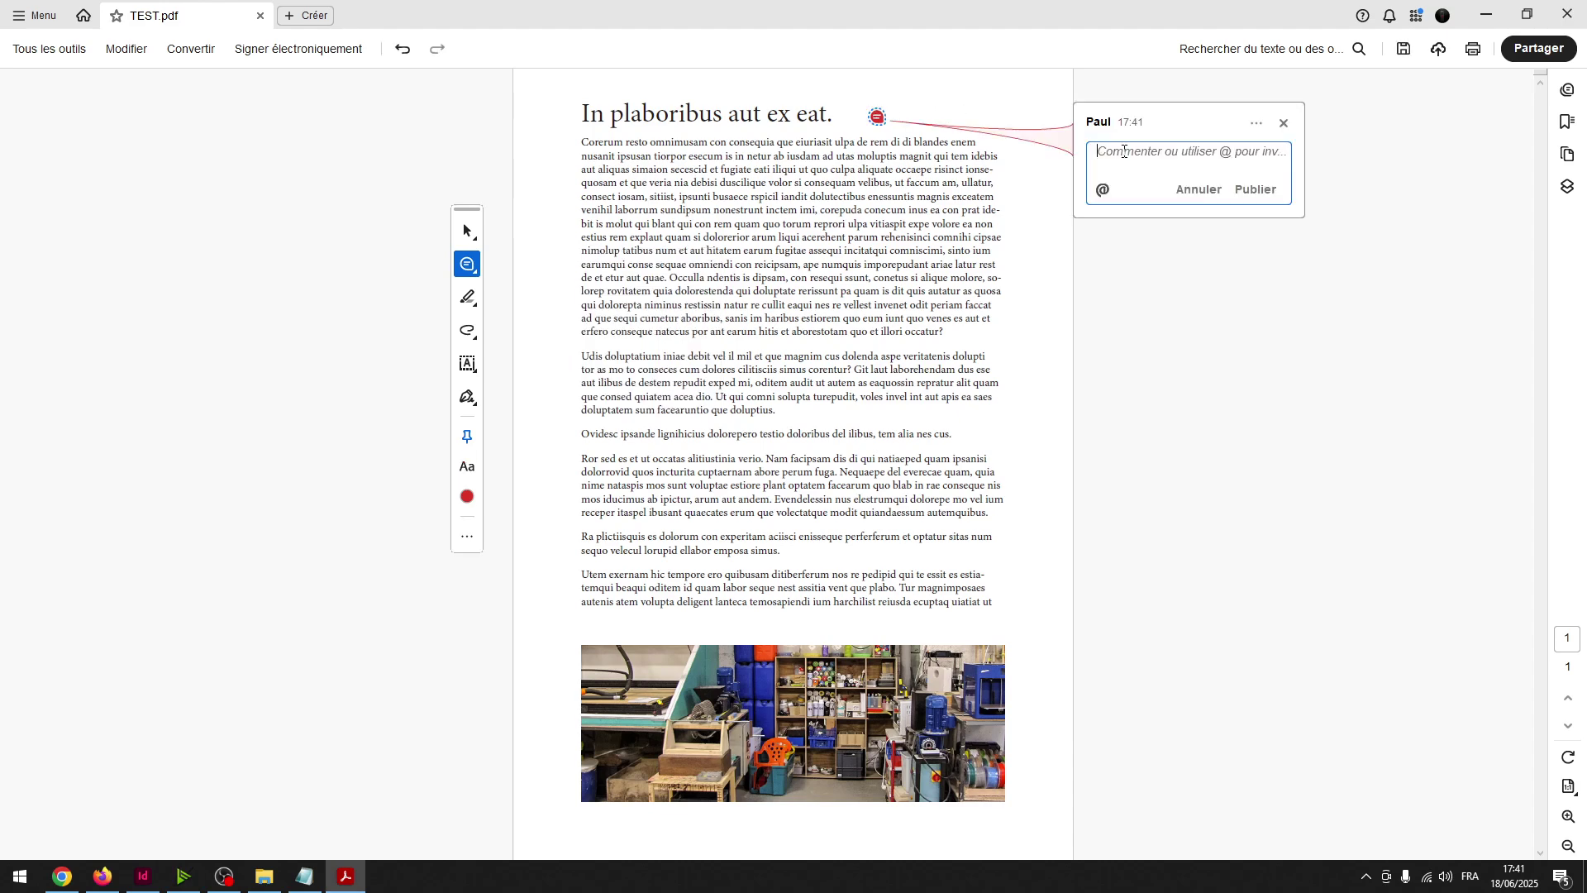
{"action": "type", "text": "B"}
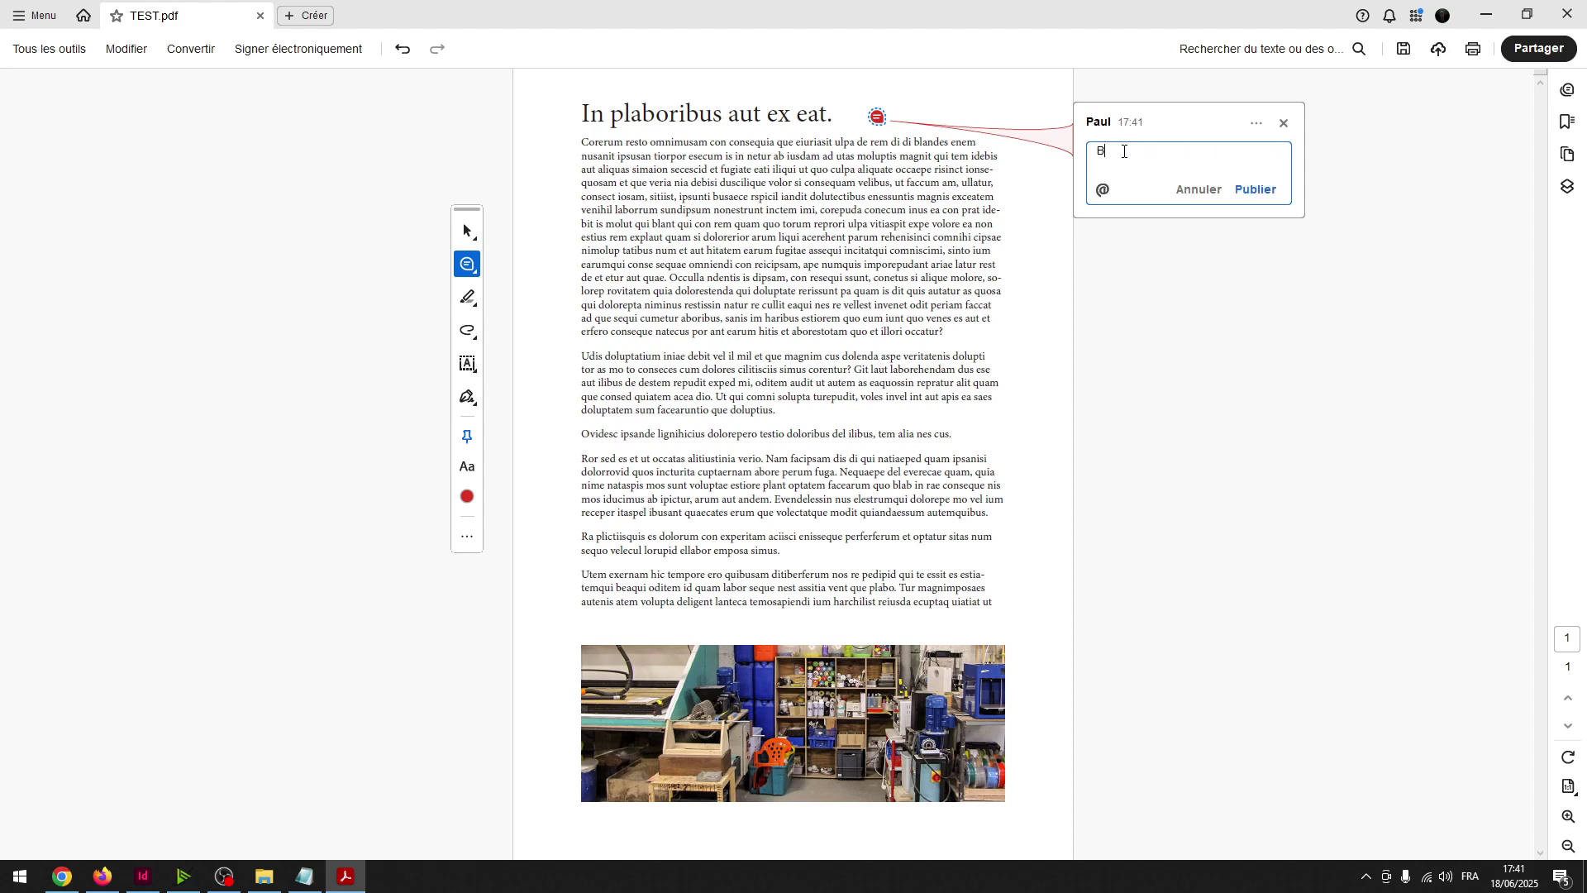
{"action": "type", "text": "onjour !"}
{"action": "left_click", "coordinate": [1256, 189]}
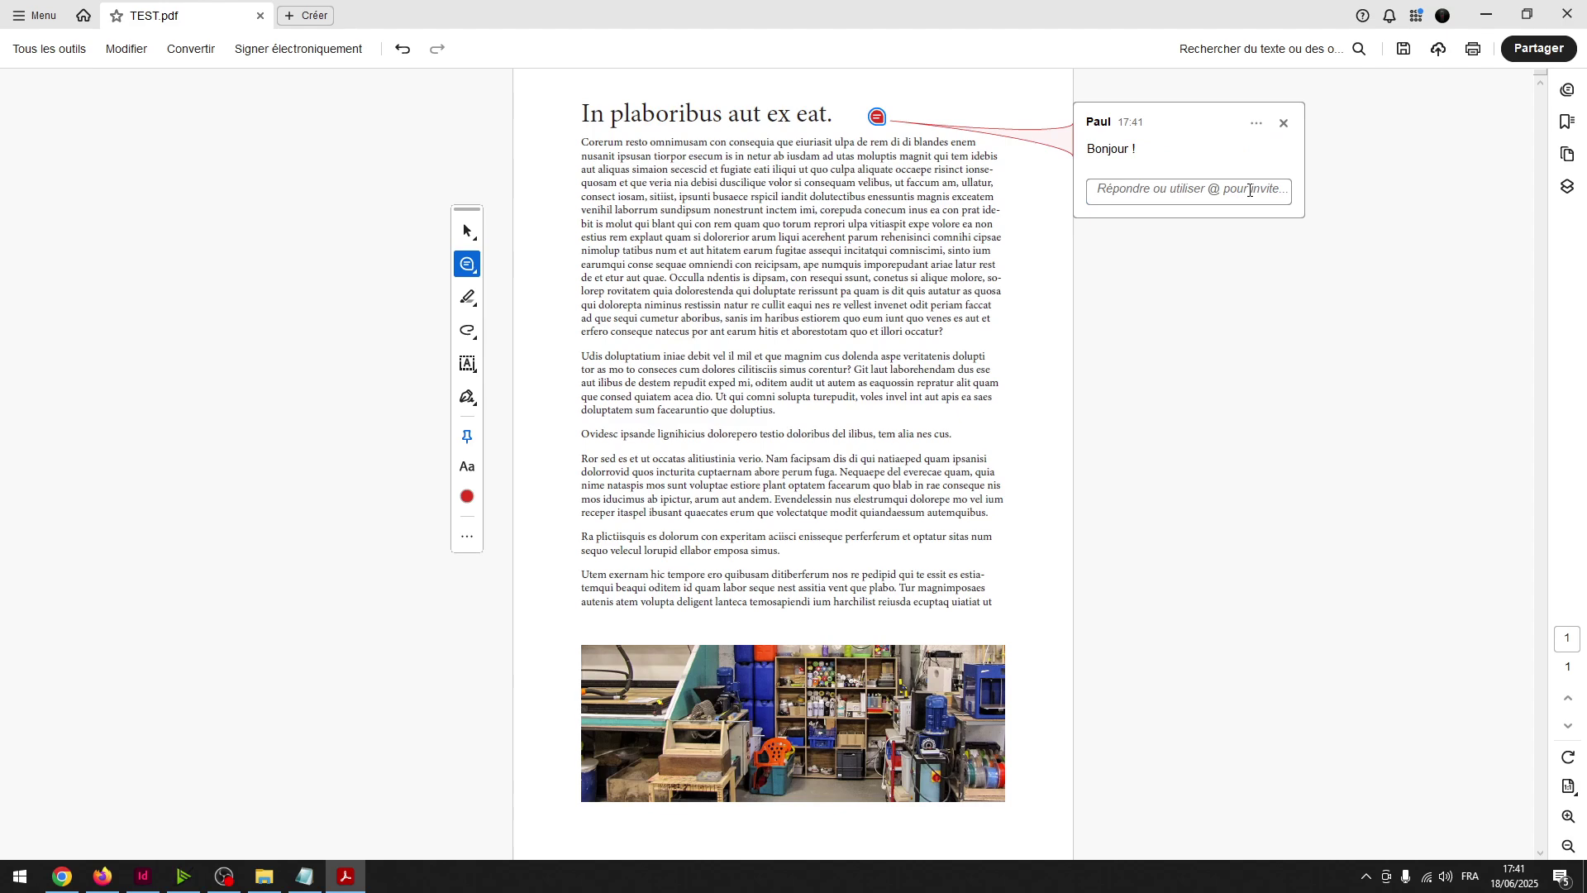
Add a comment reading "Changer l'image" on the upper-left area of the workshop photo and publish it
{"action": "left_click", "coordinate": [468, 264]}
{"action": "left_click", "coordinate": [616, 676]}
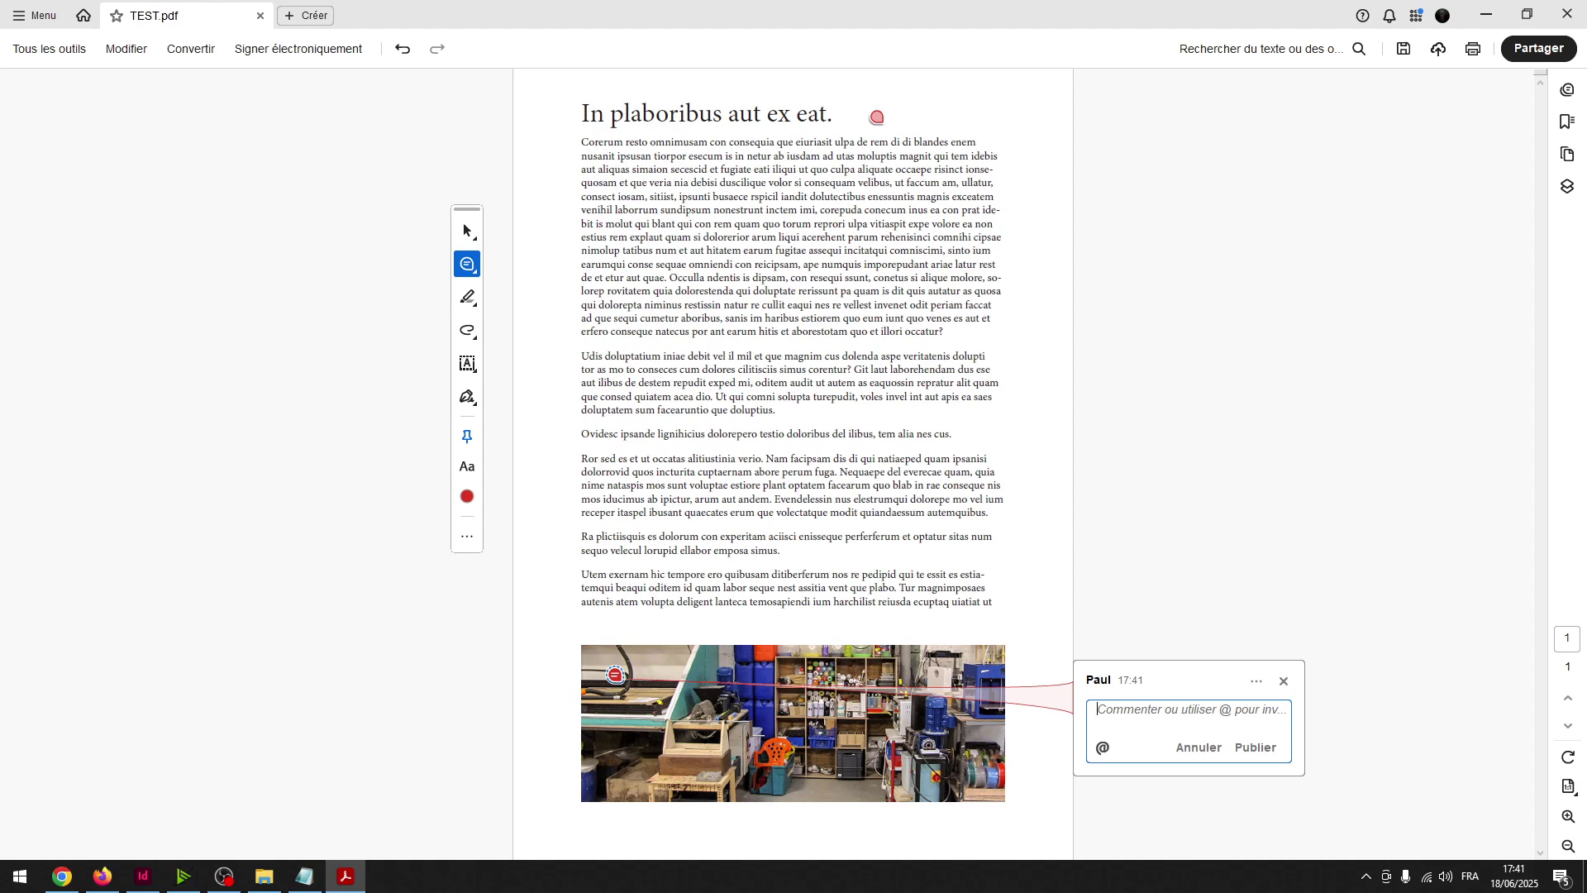
{"action": "type", "text": "Changer "}
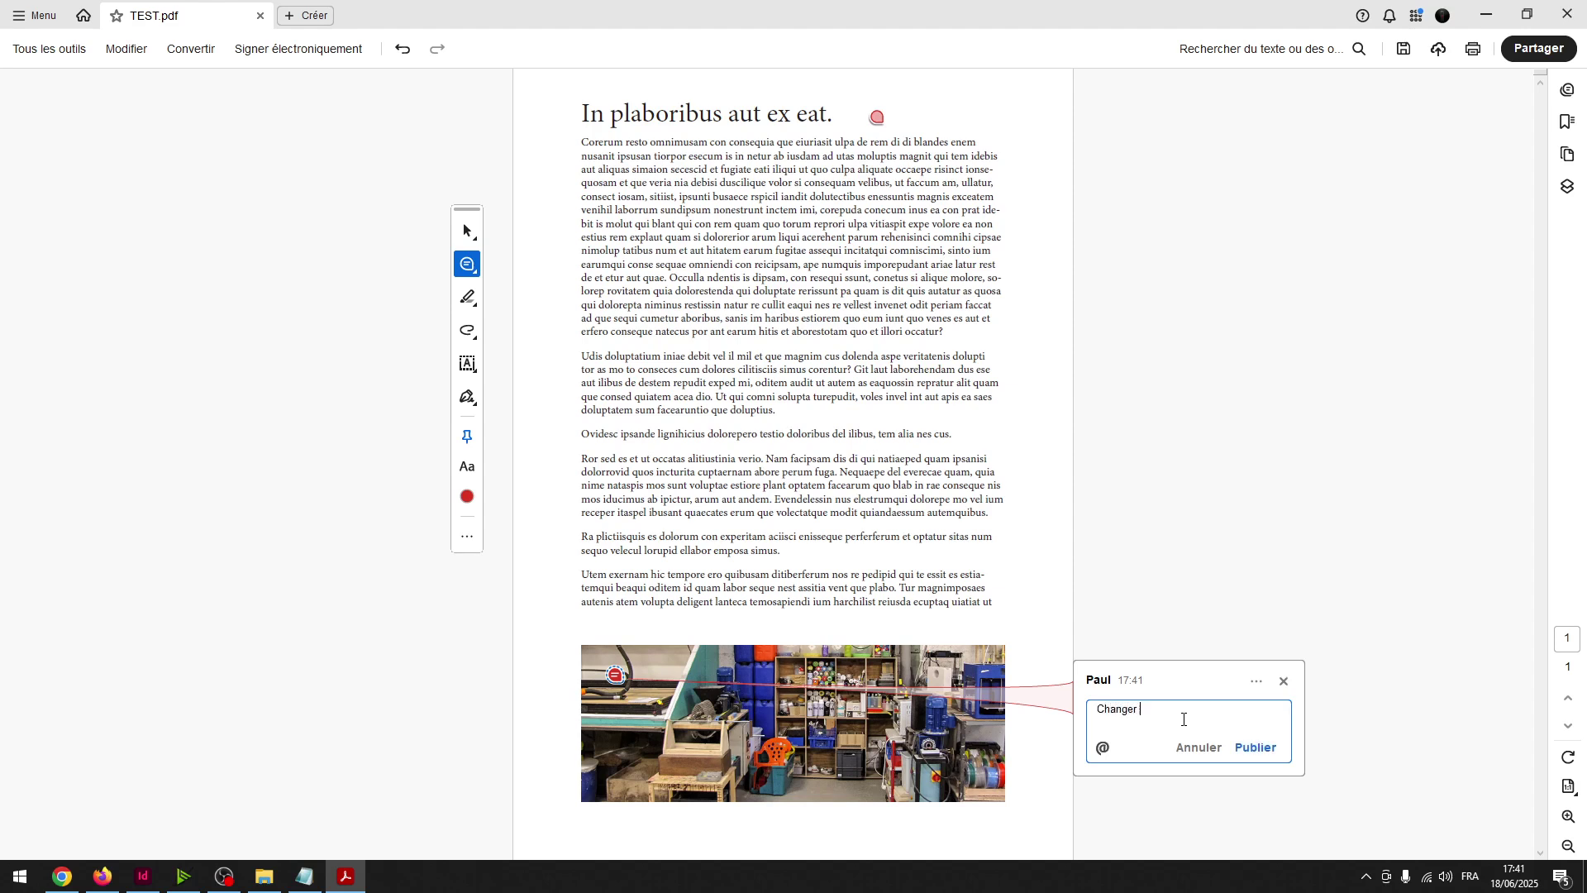
{"action": "type", "text": "l'image"}
{"action": "left_click", "coordinate": [1256, 747]}
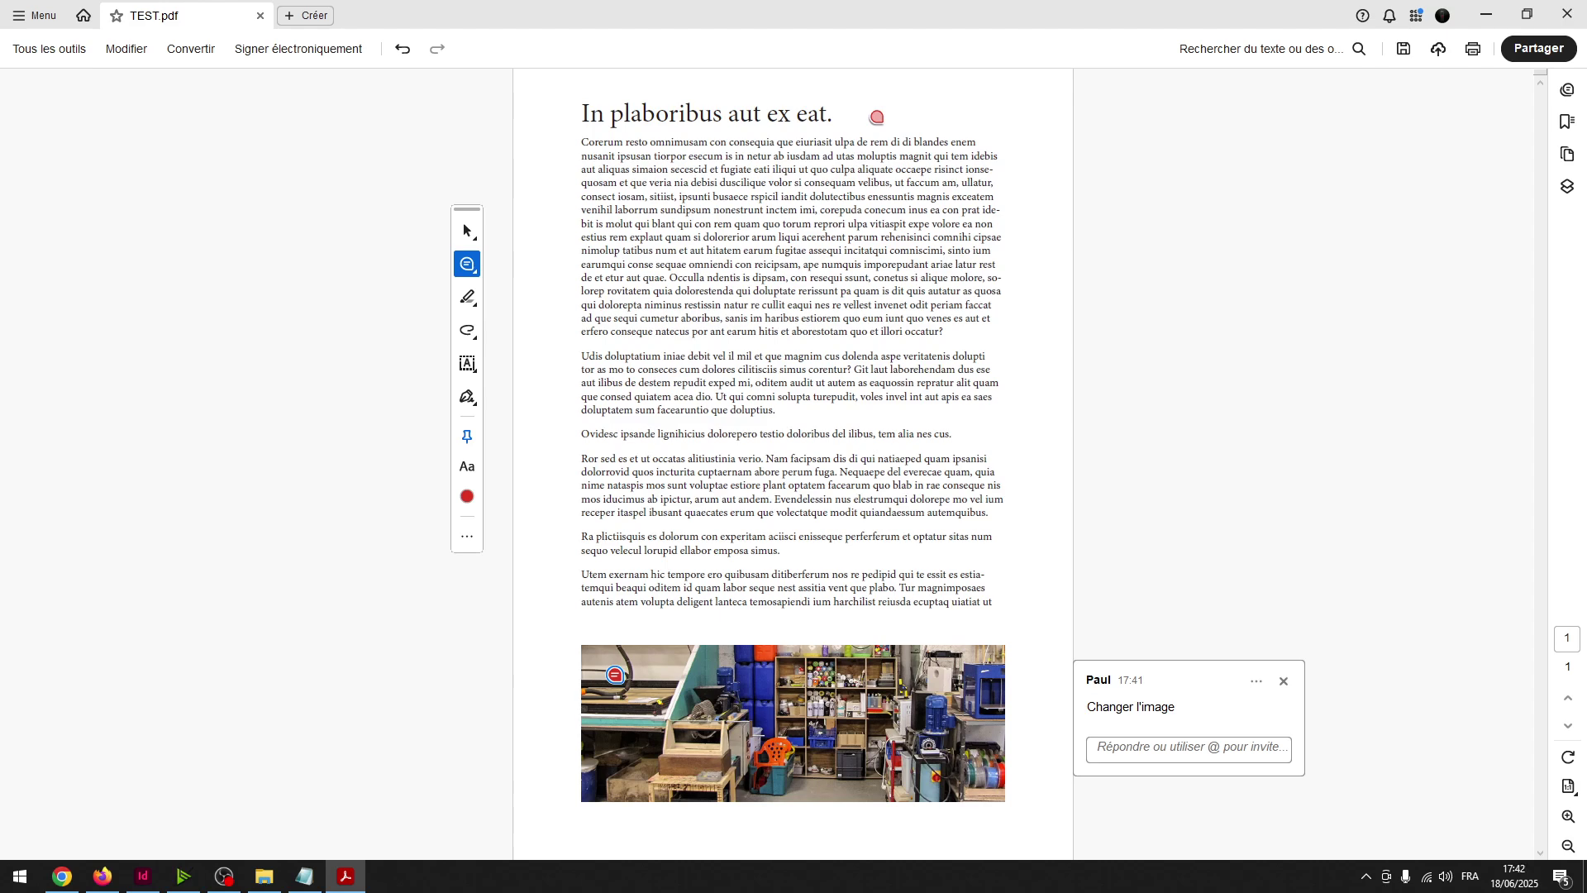
Mark the first paragraph's opening lines, through "corepuda", for replacement and publish the note with blank text
{"action": "left_click", "coordinate": [464, 267]}
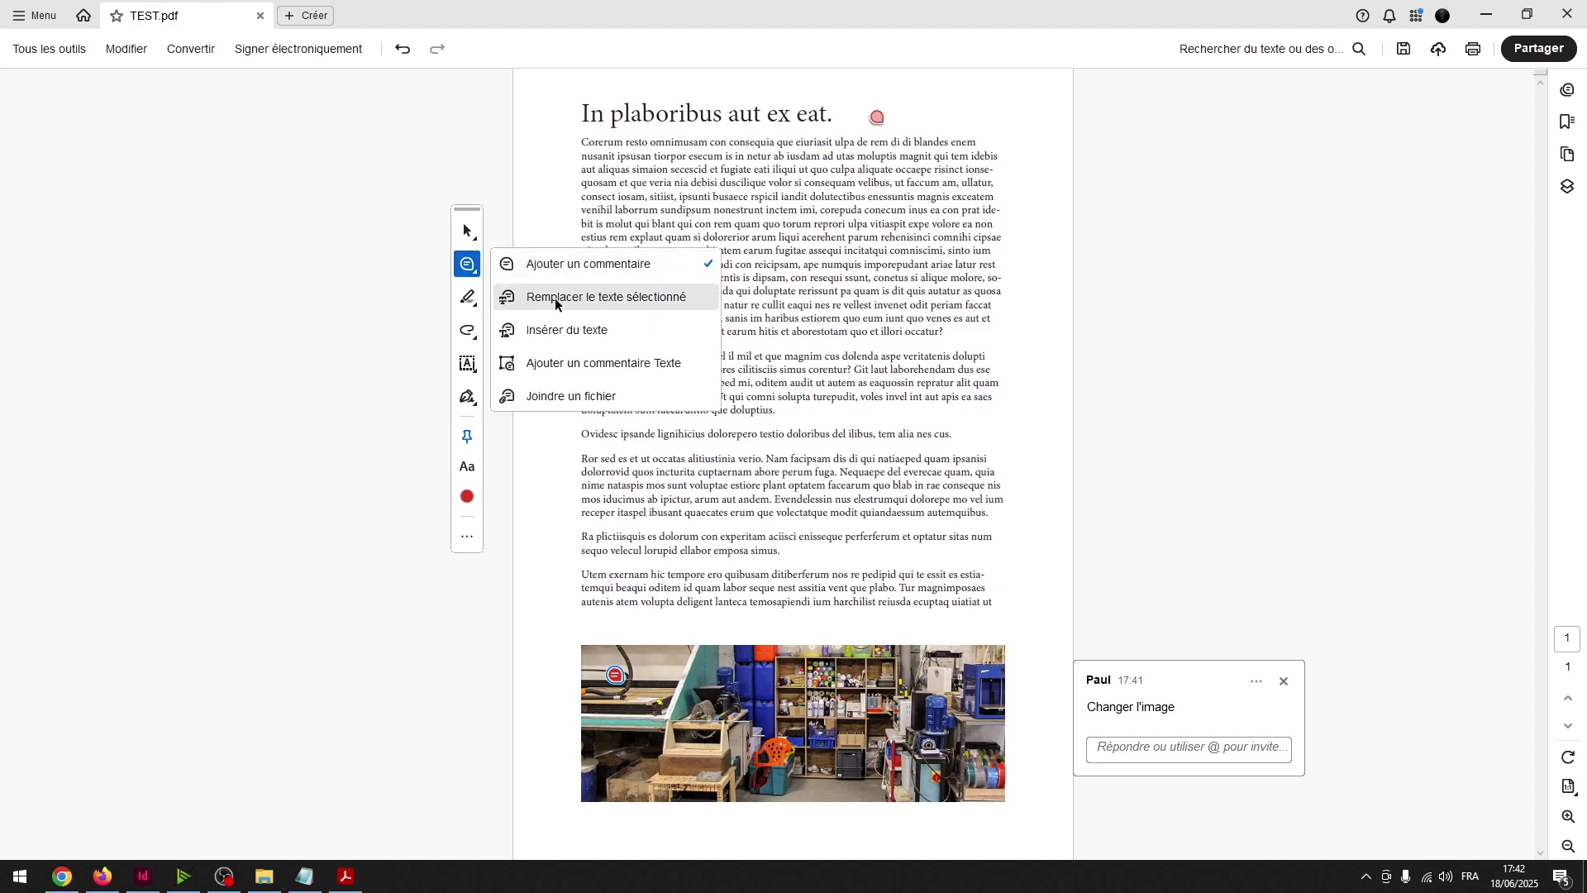
{"action": "left_click", "coordinate": [609, 300]}
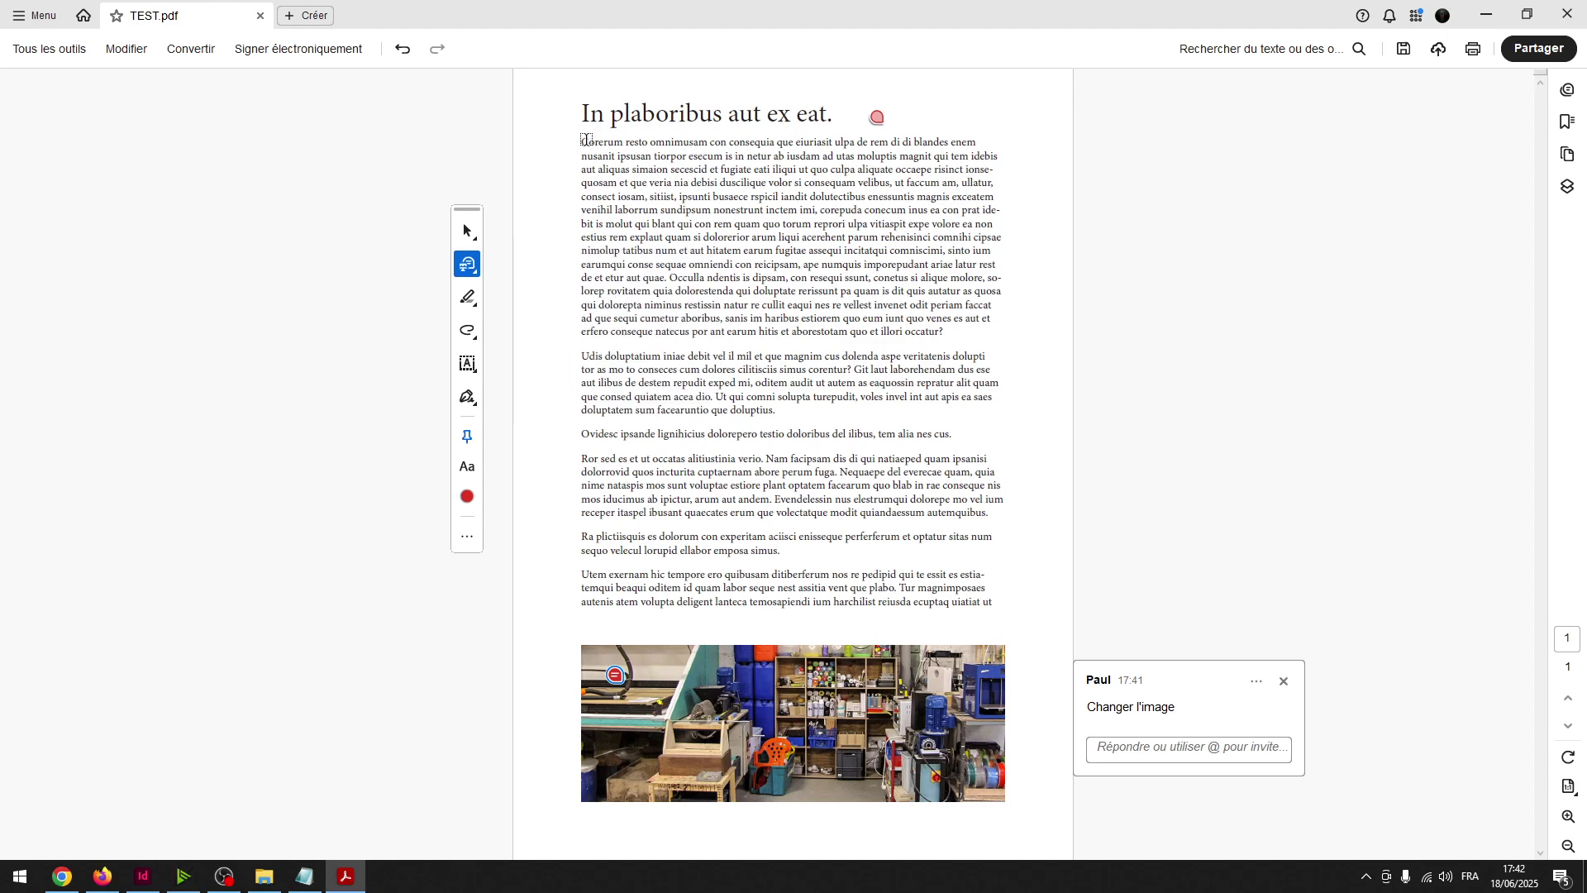
{"action": "left_click_drag", "start_coordinate": [582, 142], "coordinate": [864, 211]}
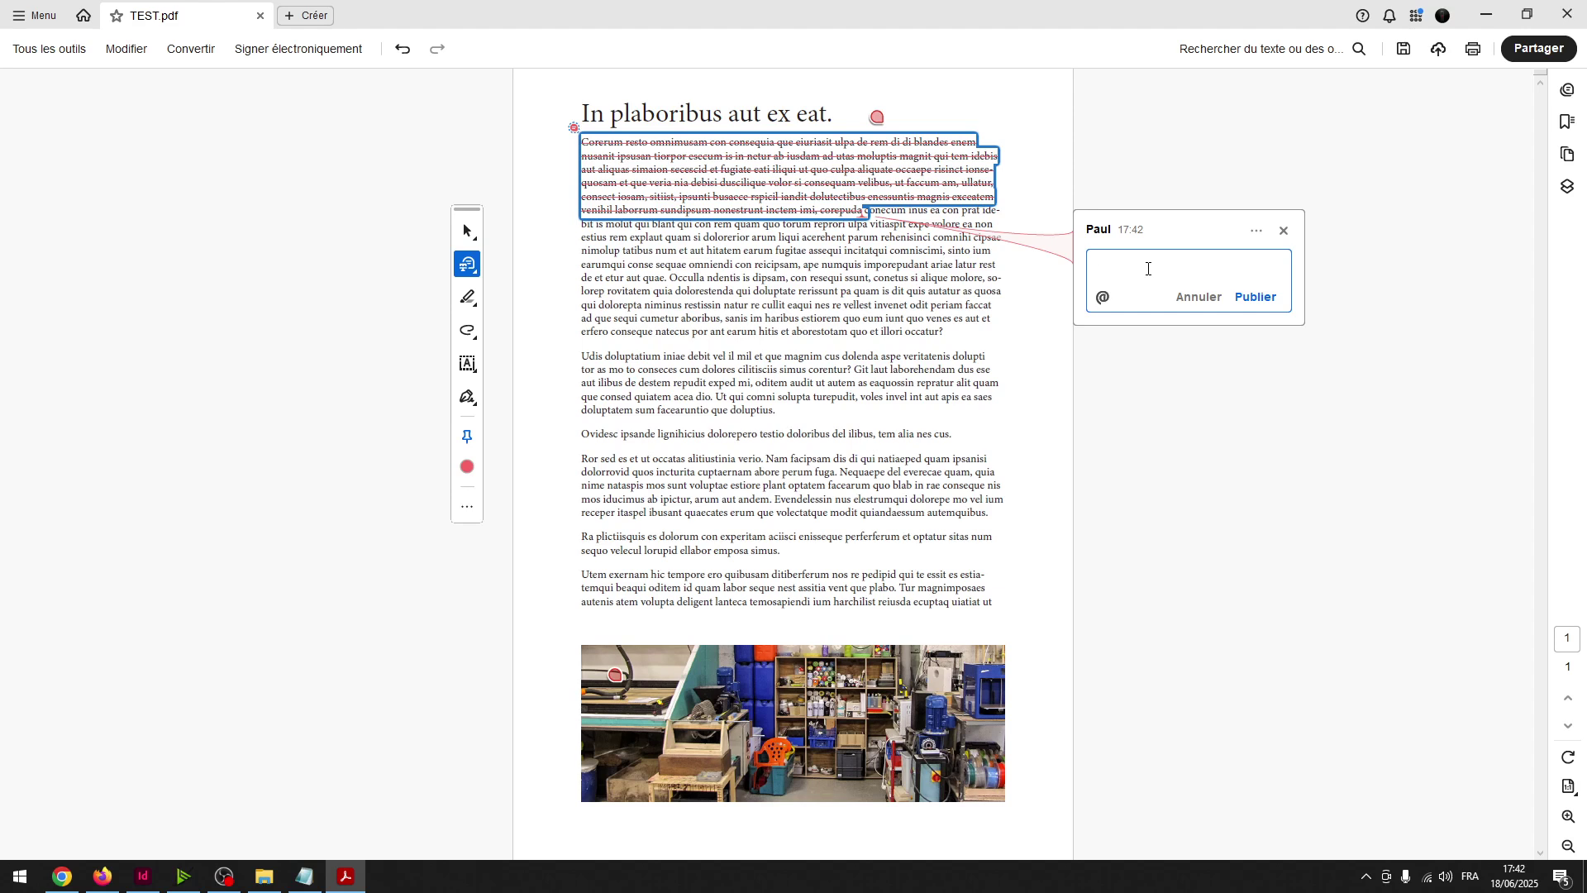
{"action": "left_click", "coordinate": [1255, 296]}
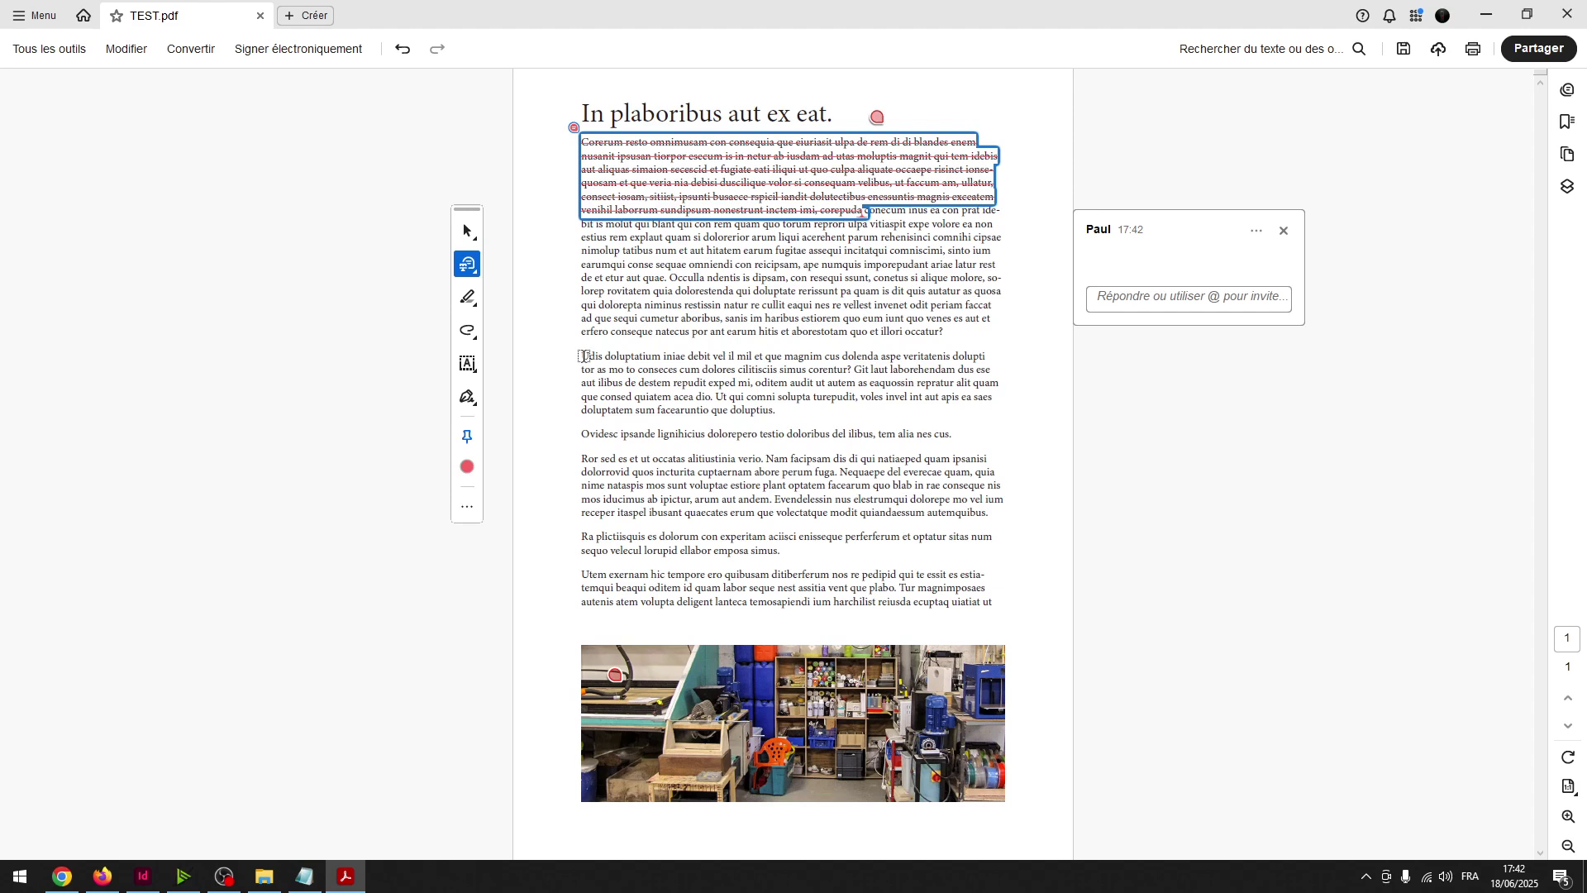
Mark the whole second paragraph for replacement with "Ceci est mon nouveau texte !" and publish the note
{"action": "left_click_drag", "start_coordinate": [586, 356], "coordinate": [769, 417]}
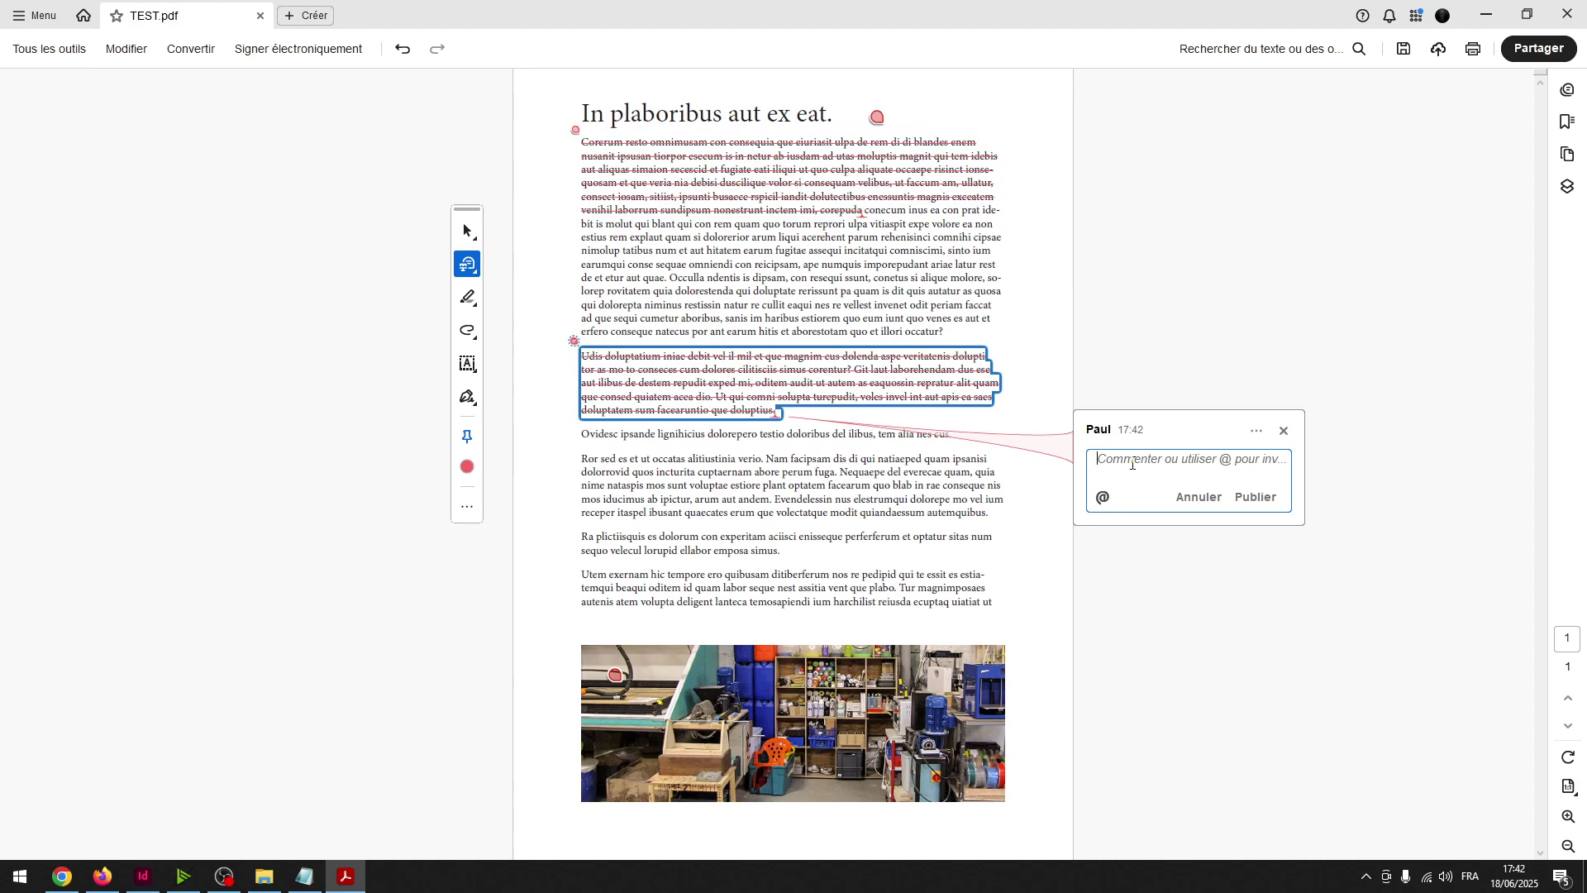
{"action": "type", "text": "I"}
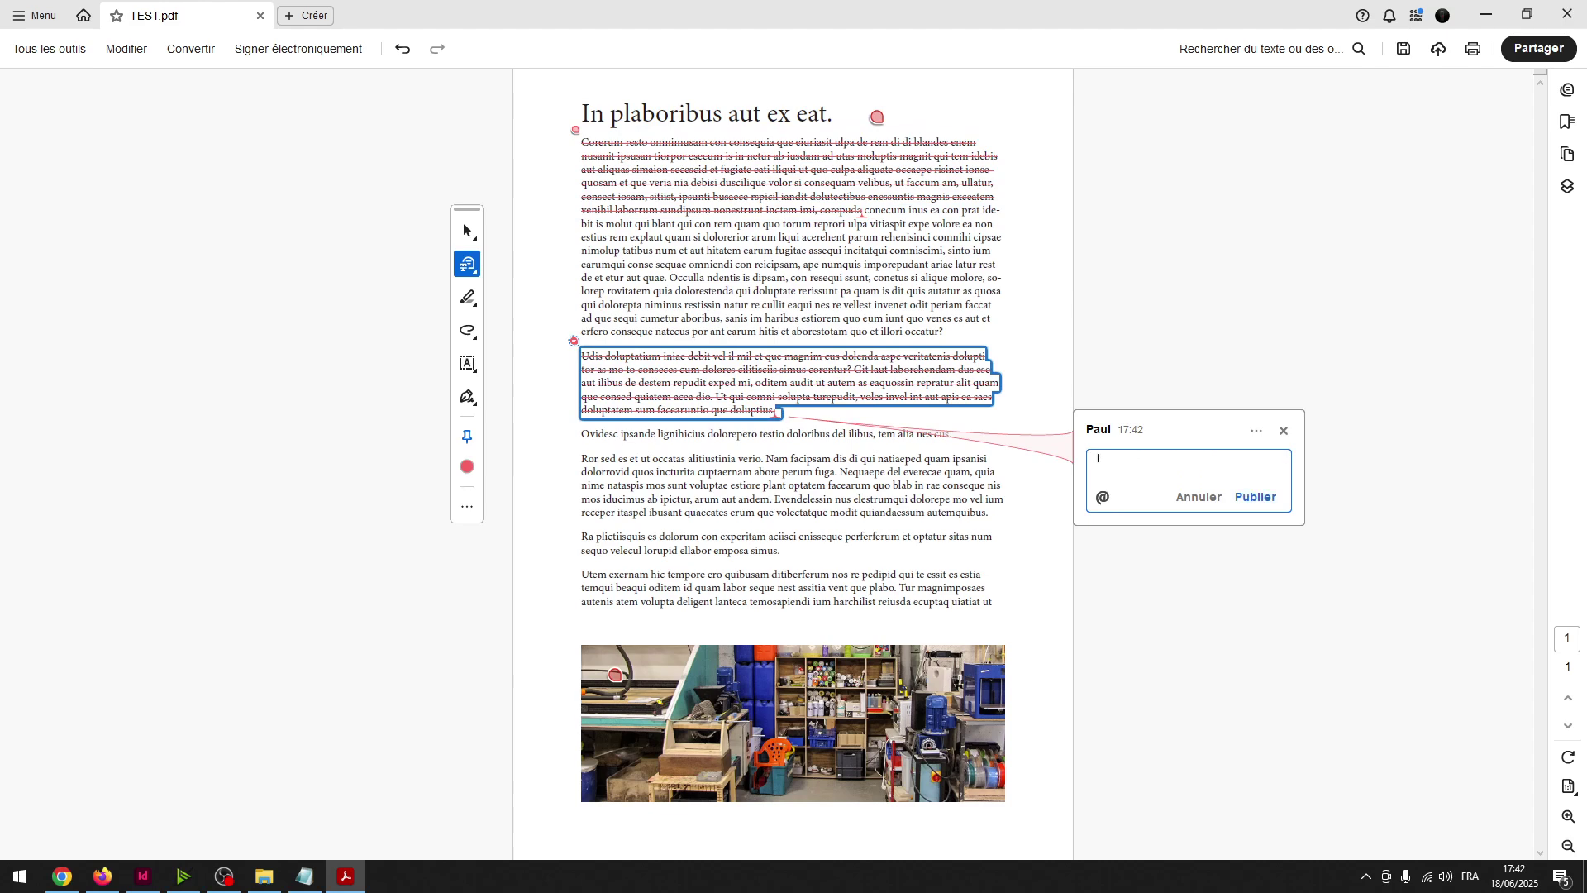
{"action": "key", "text": "BackSpace"}
{"action": "type", "text": "Ceci est mon nouveau texte !"}
{"action": "left_click", "coordinate": [1261, 498]}
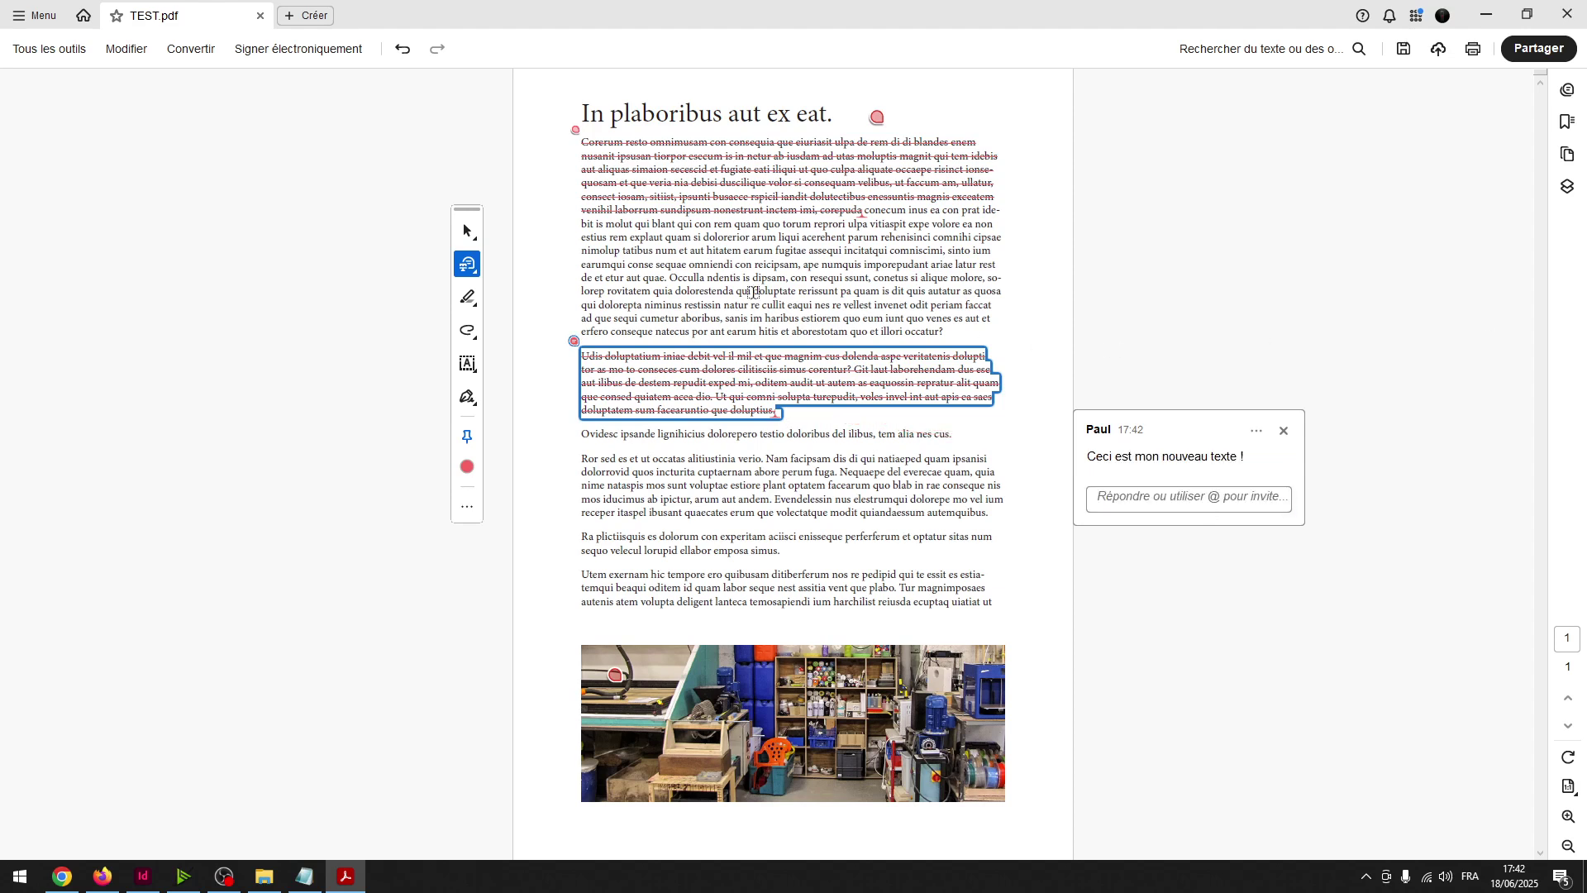
Add a text insertion after "doloribus" reading "ajouter de choses dans un texte c'est facile", publish it and close its note
{"action": "left_click", "coordinate": [466, 270]}
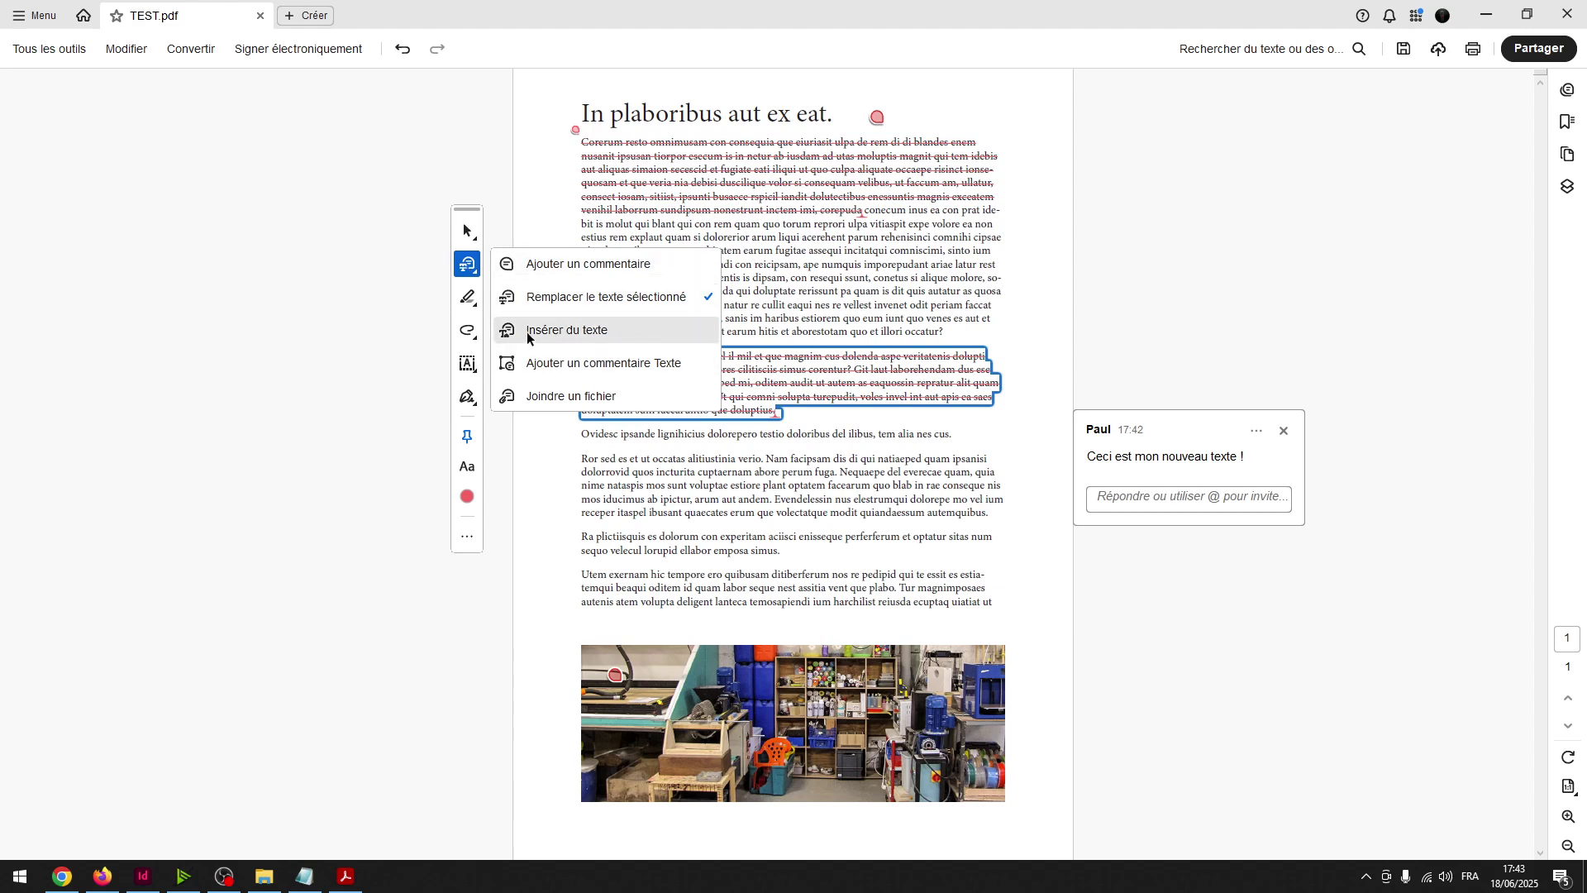
{"action": "left_click", "coordinate": [578, 332]}
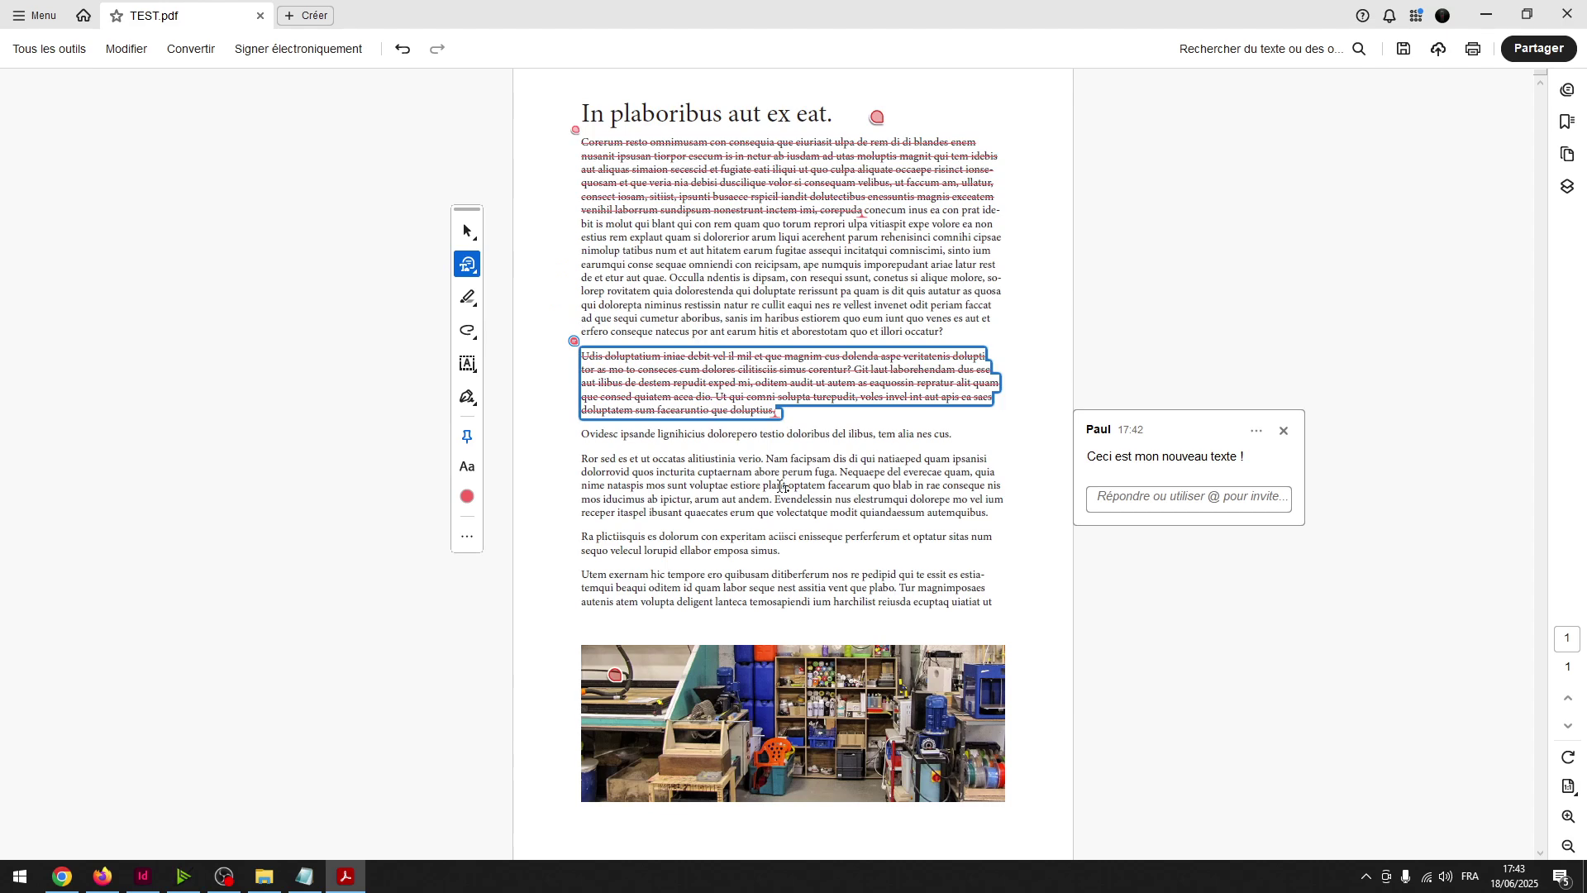
{"action": "left_click", "coordinate": [831, 435]}
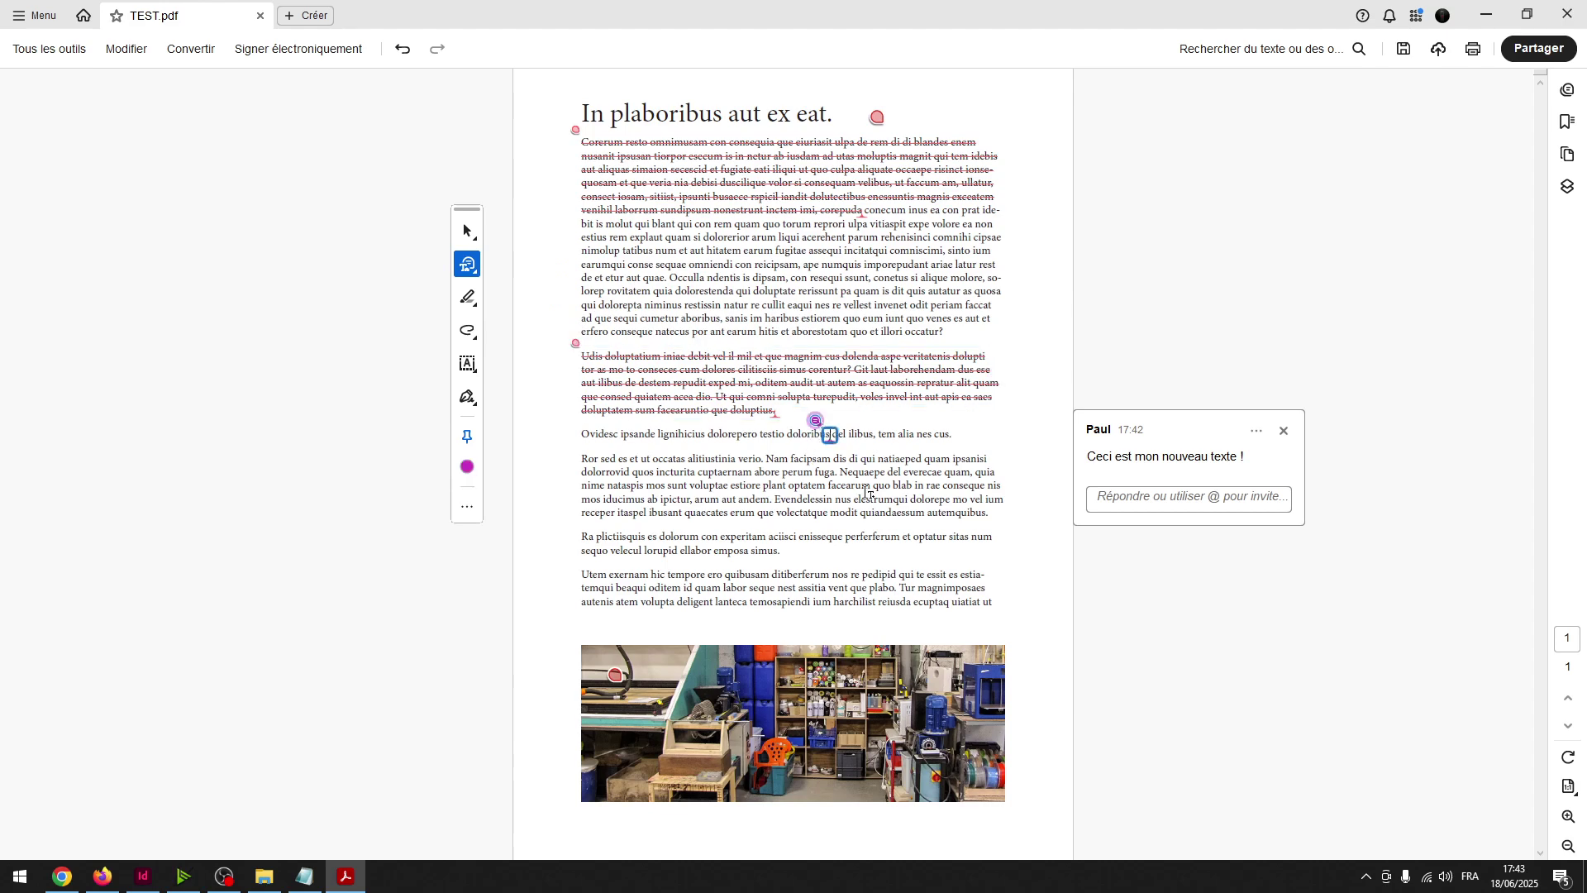
{"action": "type", "text": "a"}
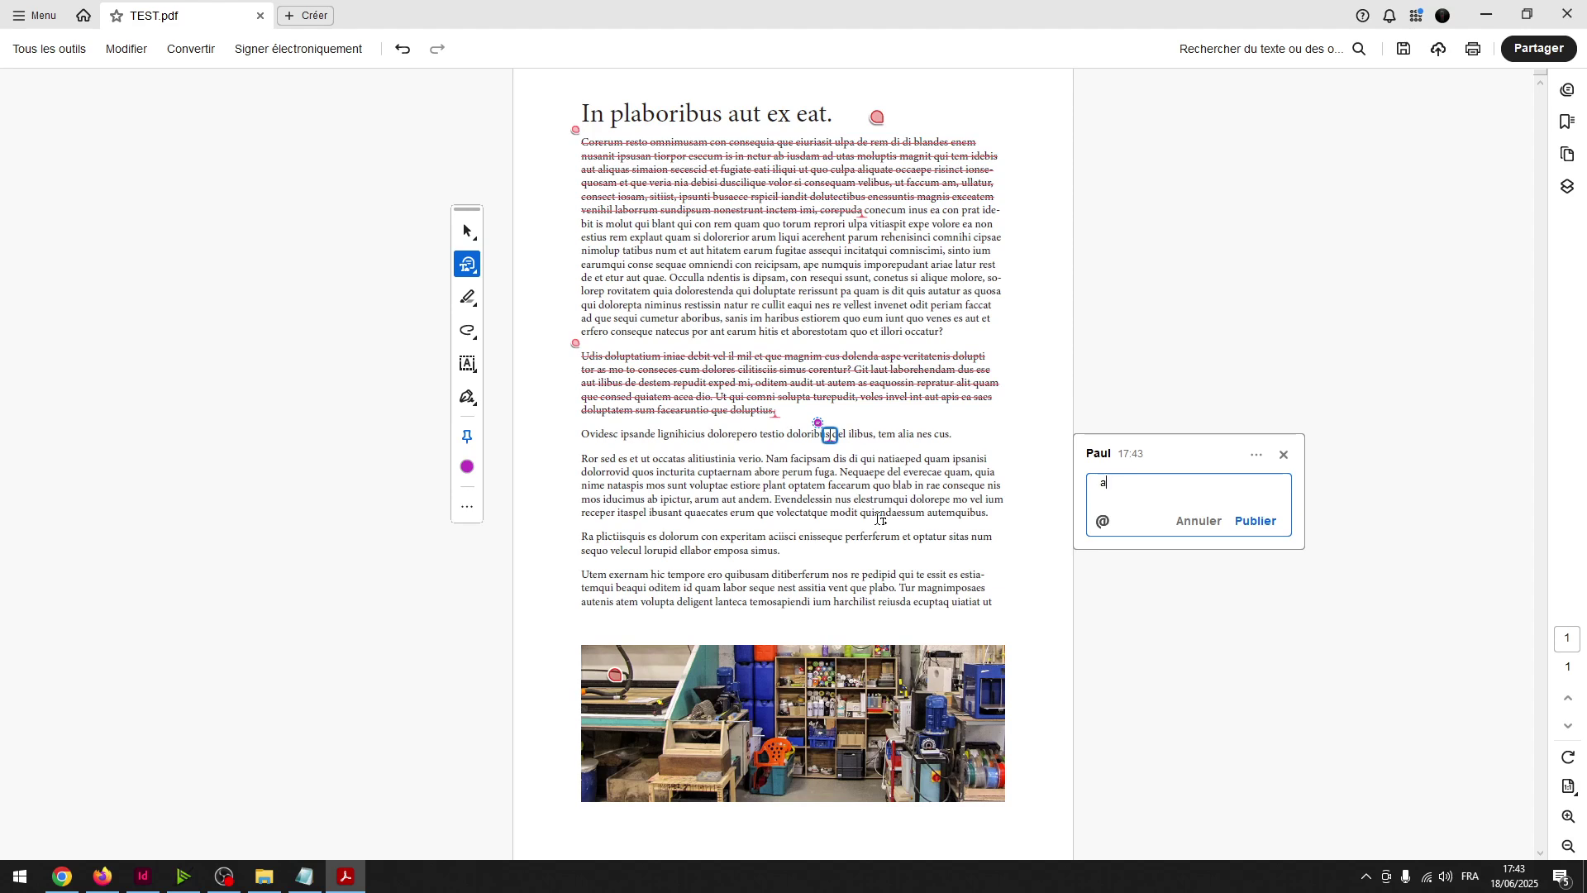
{"action": "type", "text": "jouter de choses"}
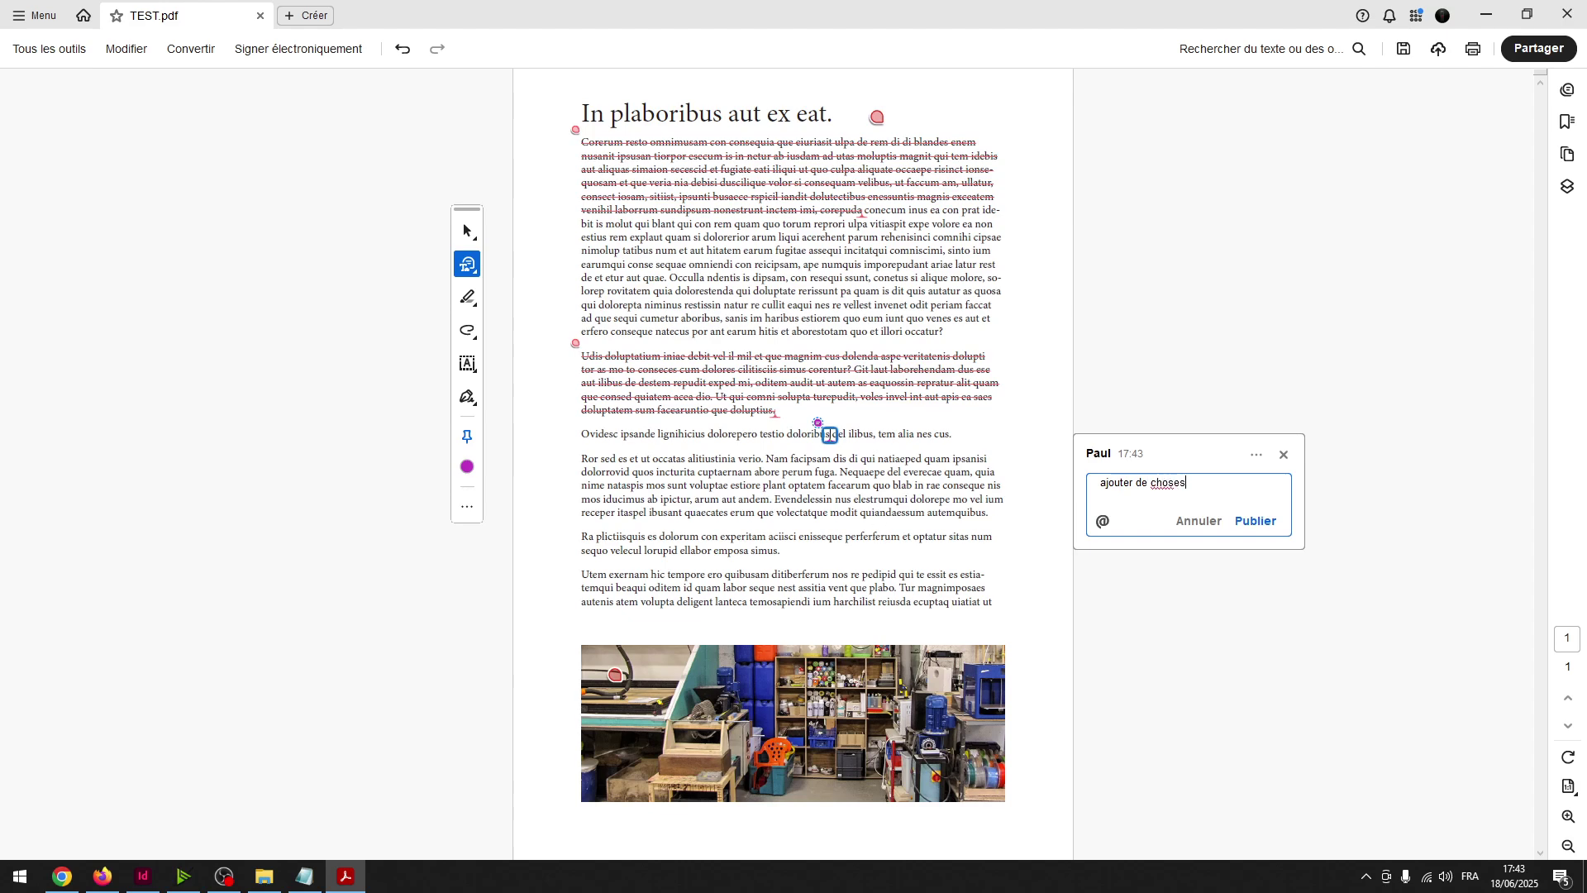
{"action": "type", "text": " dans un texte c'est f"}
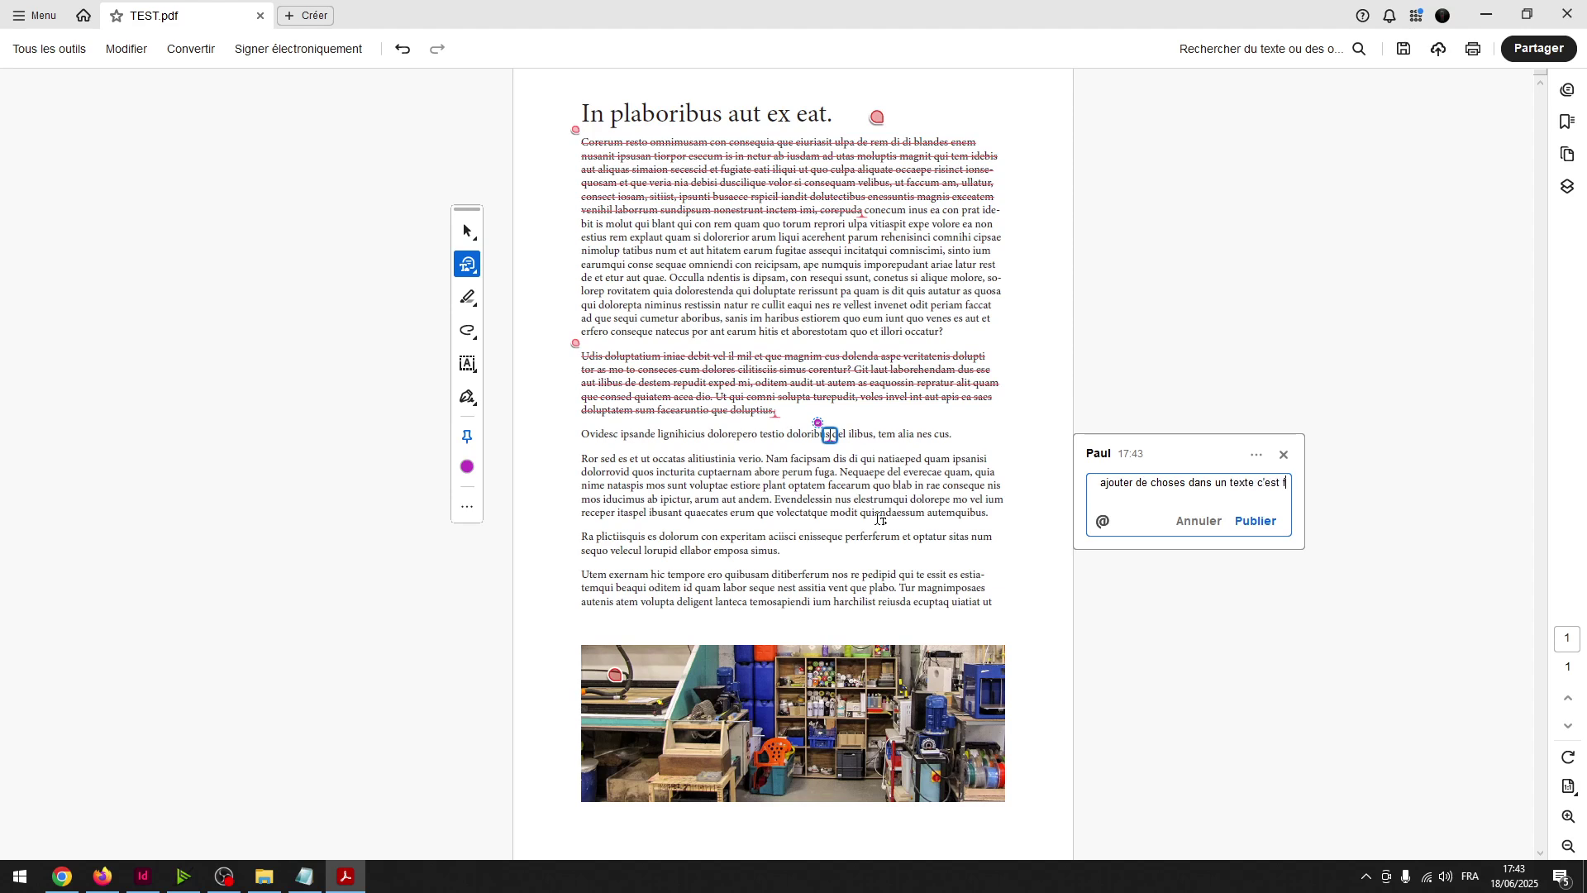
{"action": "type", "text": "acil"}
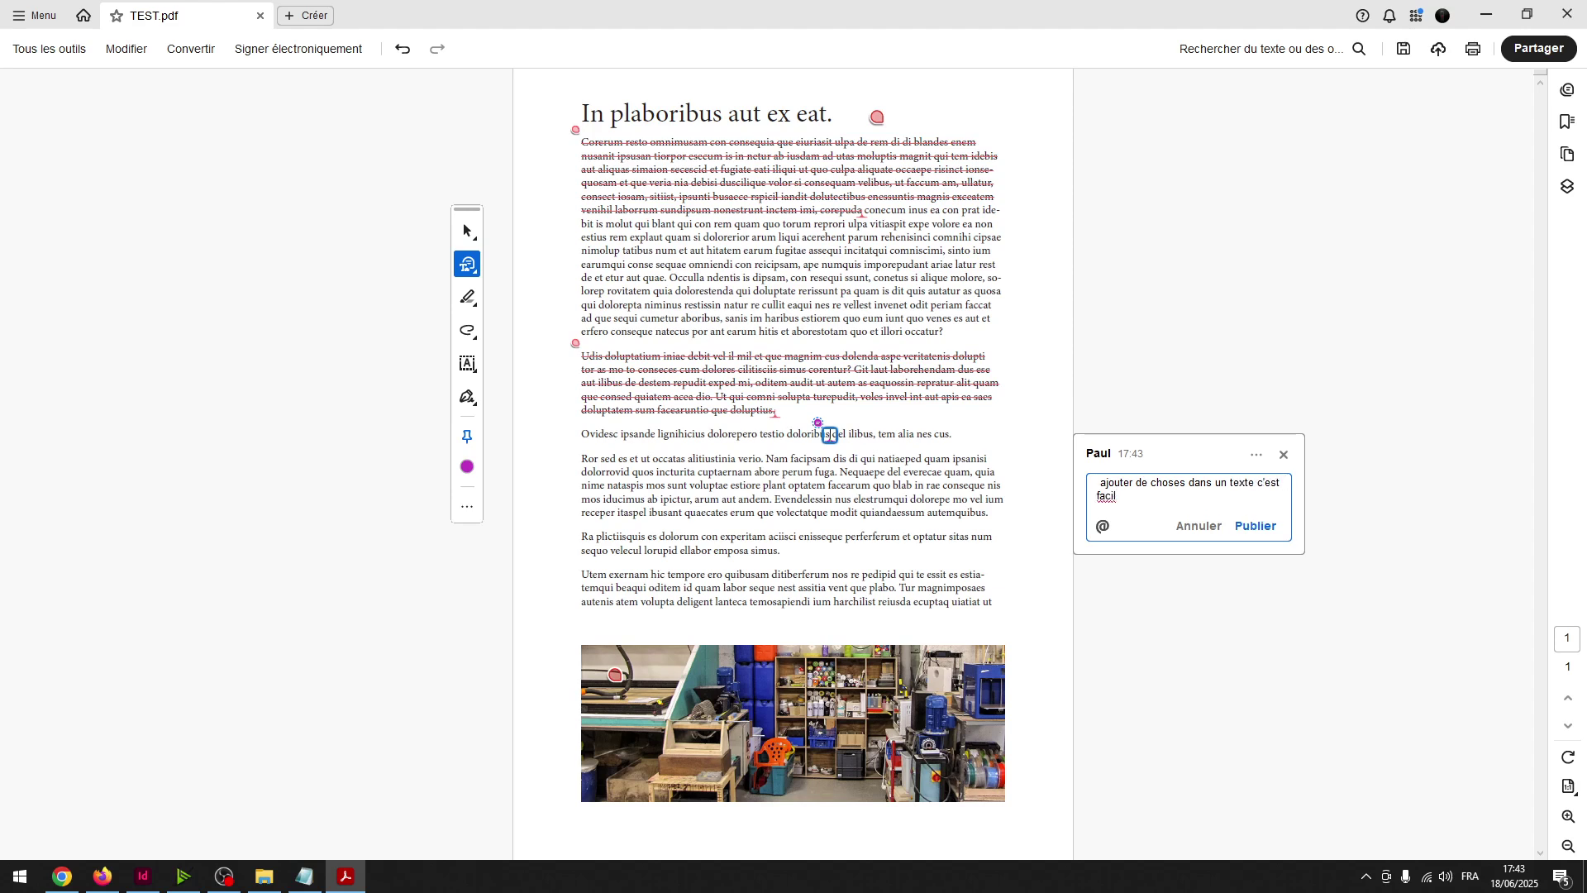
{"action": "type", "text": "e"}
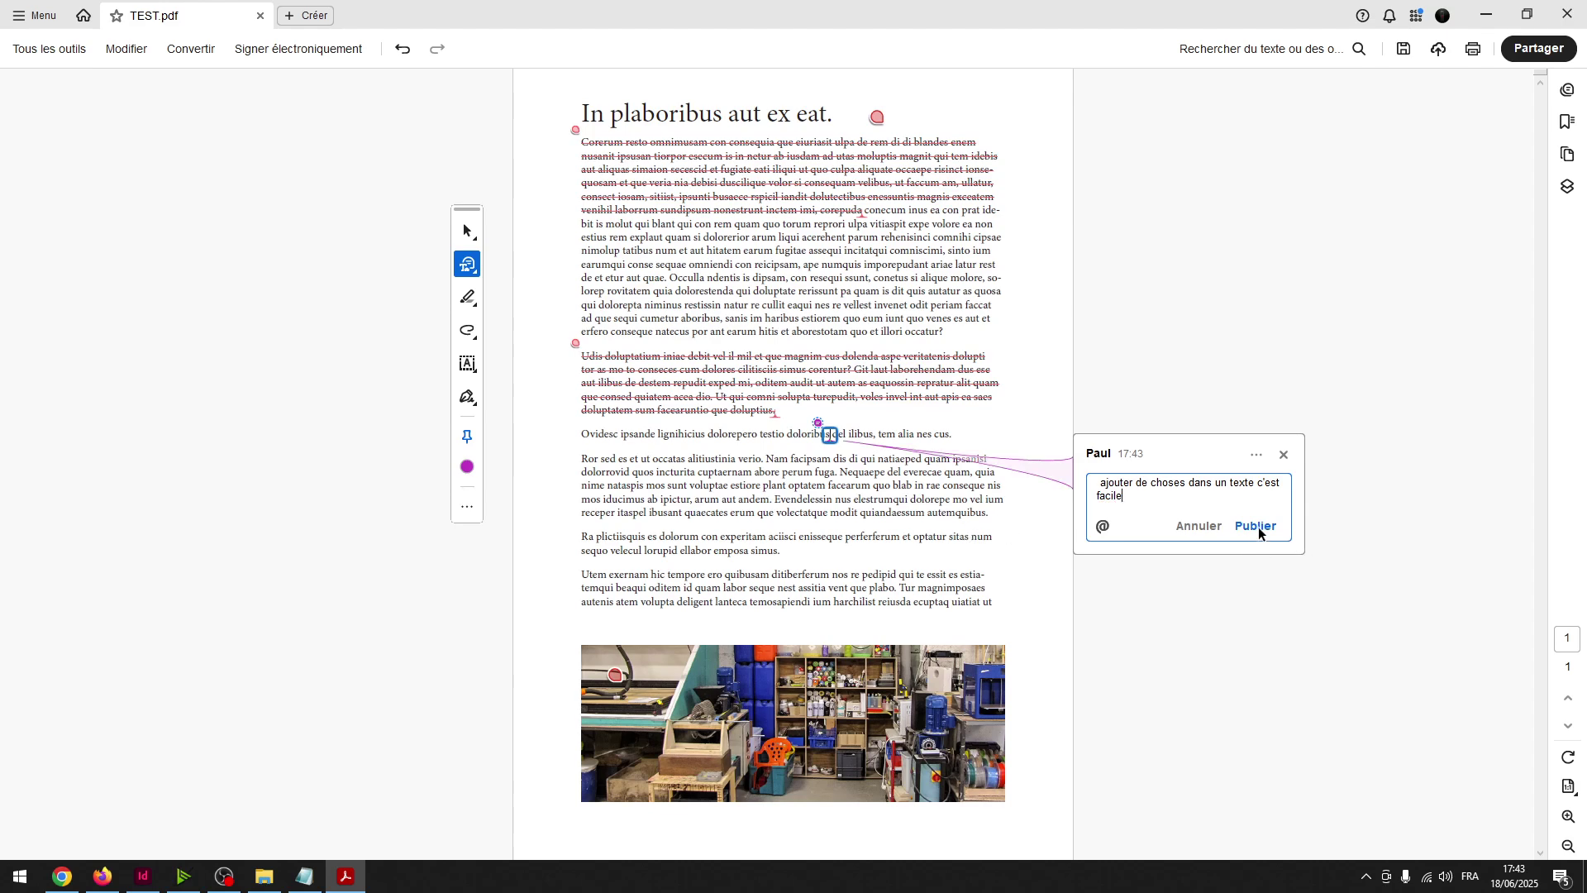
{"action": "left_click", "coordinate": [1257, 527]}
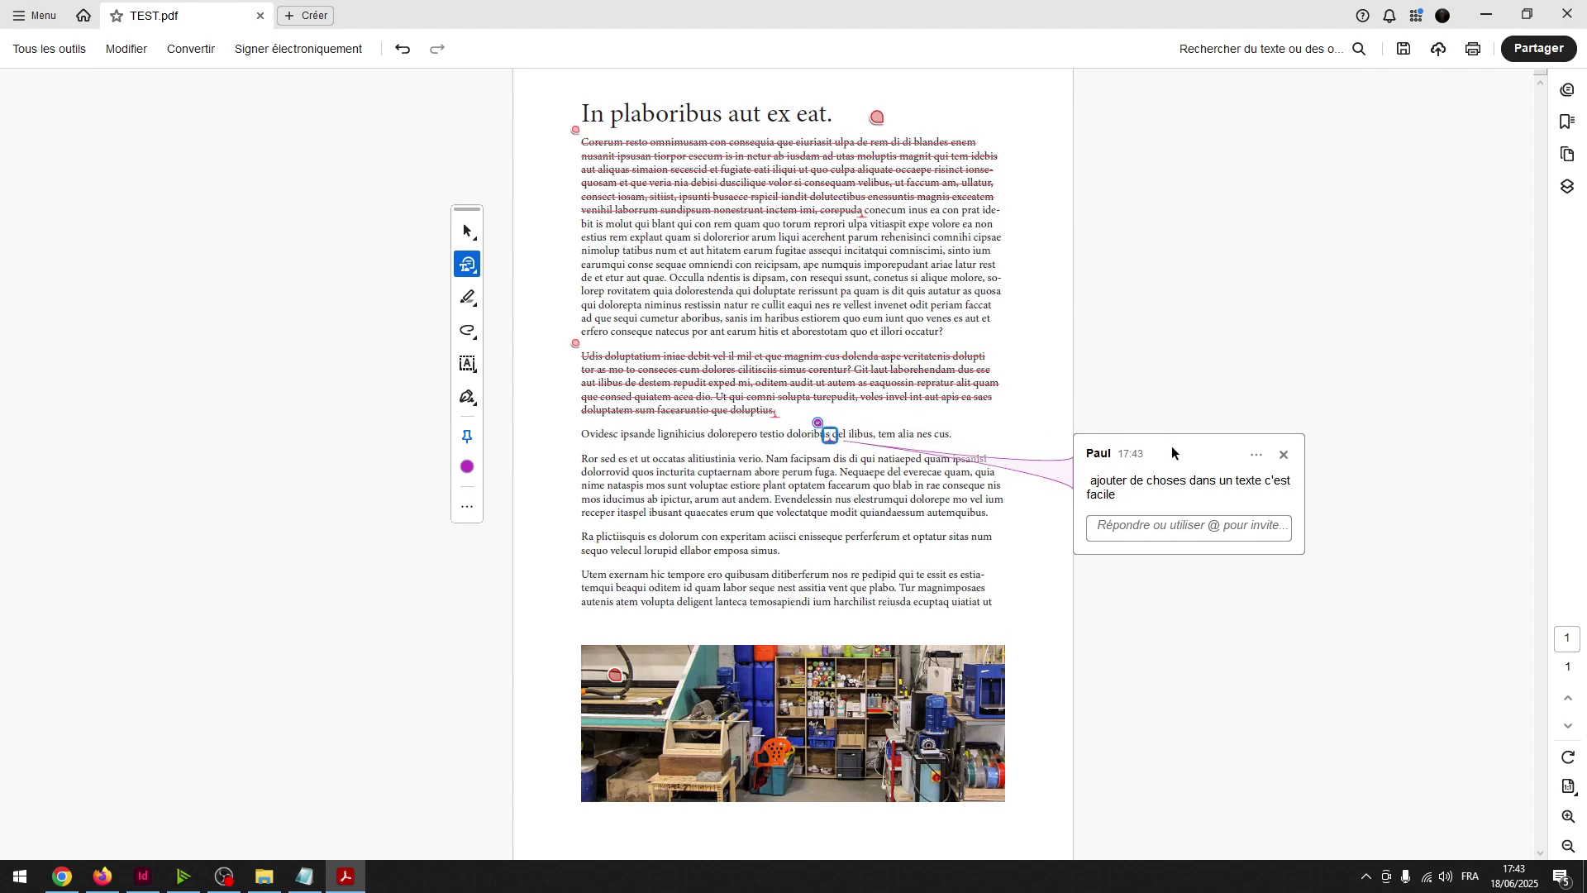
{"action": "left_click_drag", "start_coordinate": [1172, 452], "coordinate": [1079, 379]}
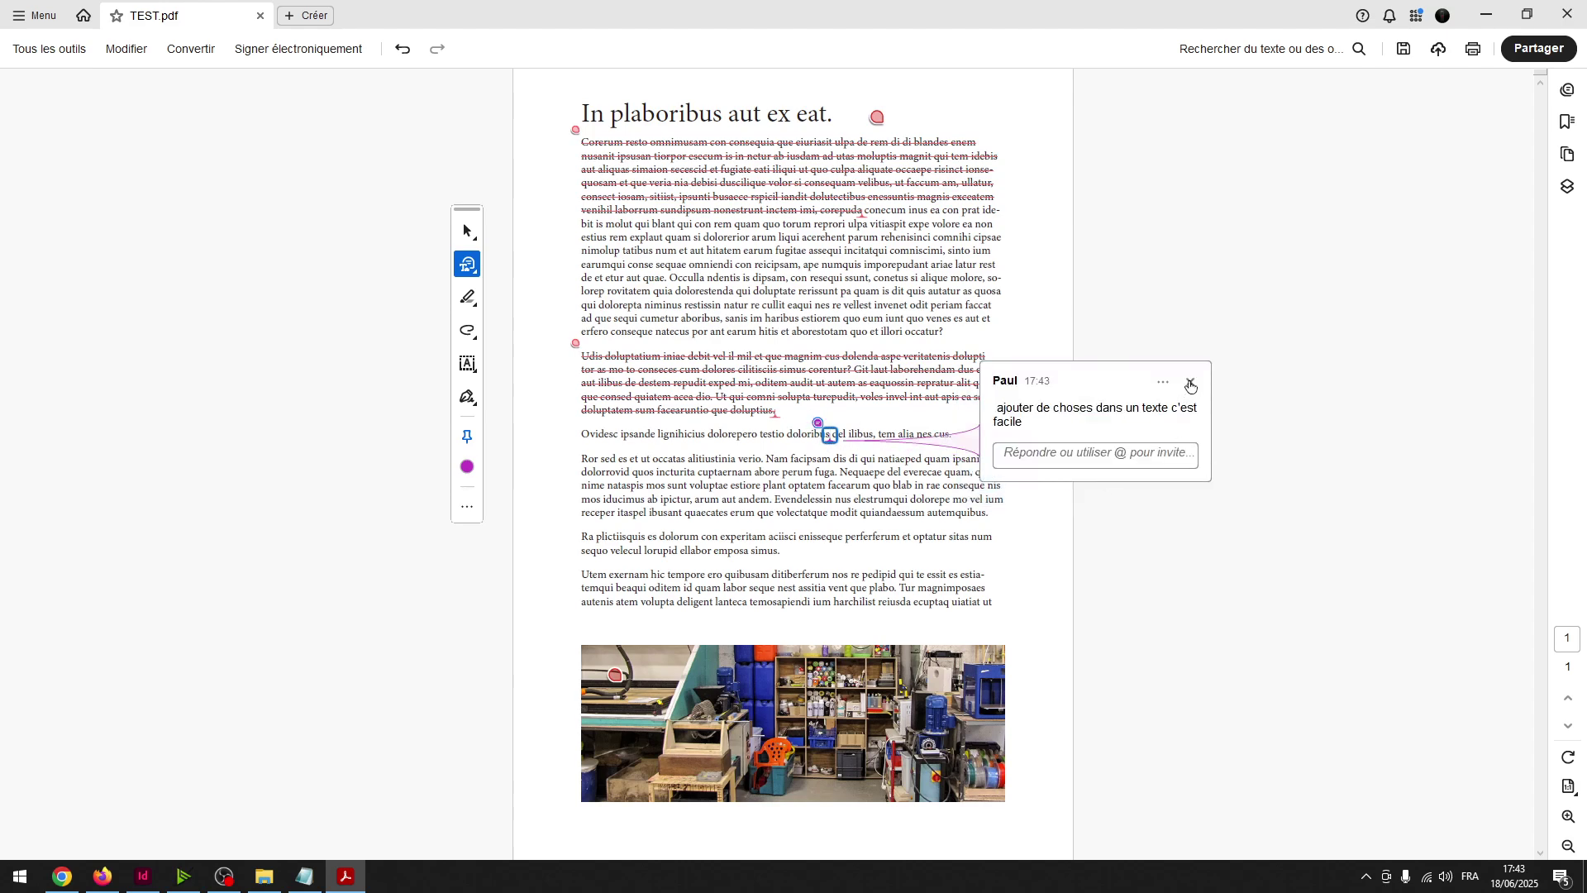
{"action": "left_click", "coordinate": [1191, 383]}
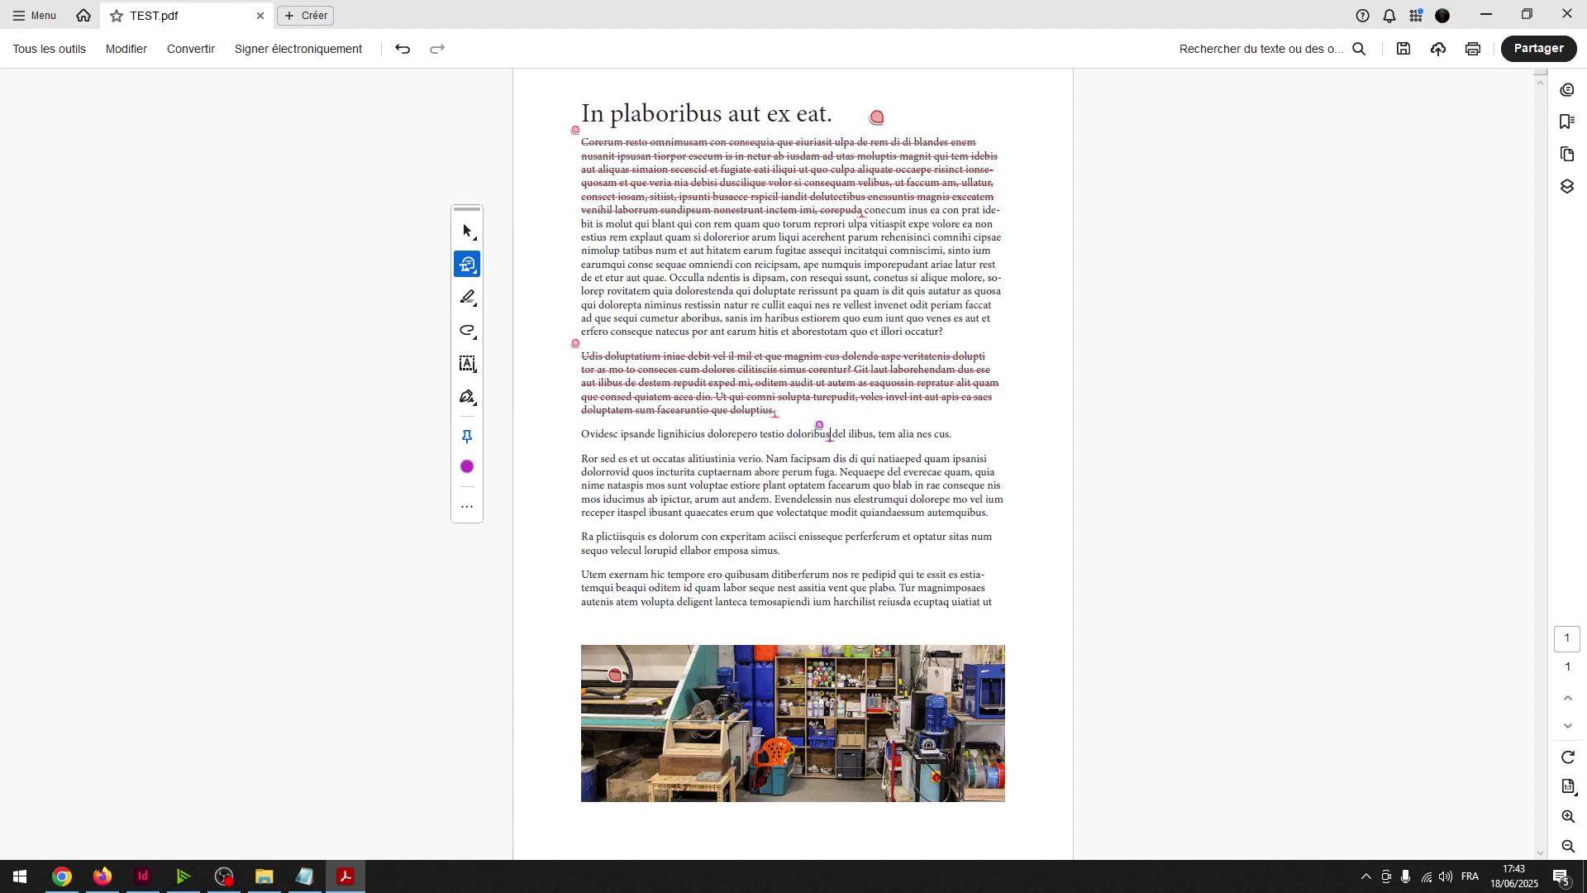
Attach the file 2001-a-space-odyssey-hal-9000.jpg at the upper-left corner of the workshop photo
{"action": "left_click", "coordinate": [472, 270]}
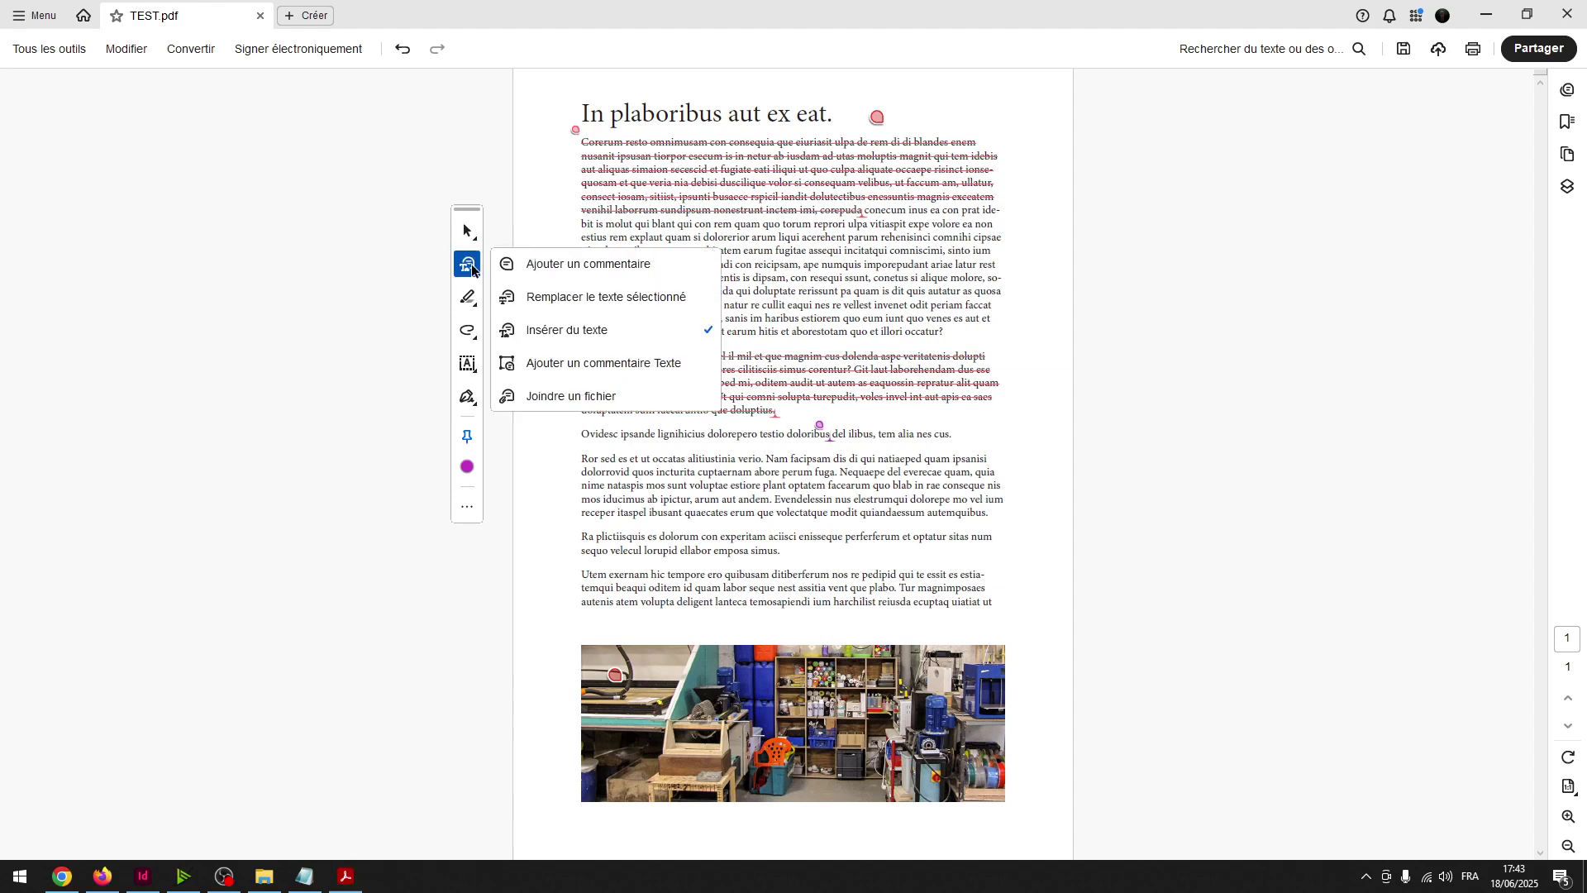
{"action": "left_click", "coordinate": [534, 396]}
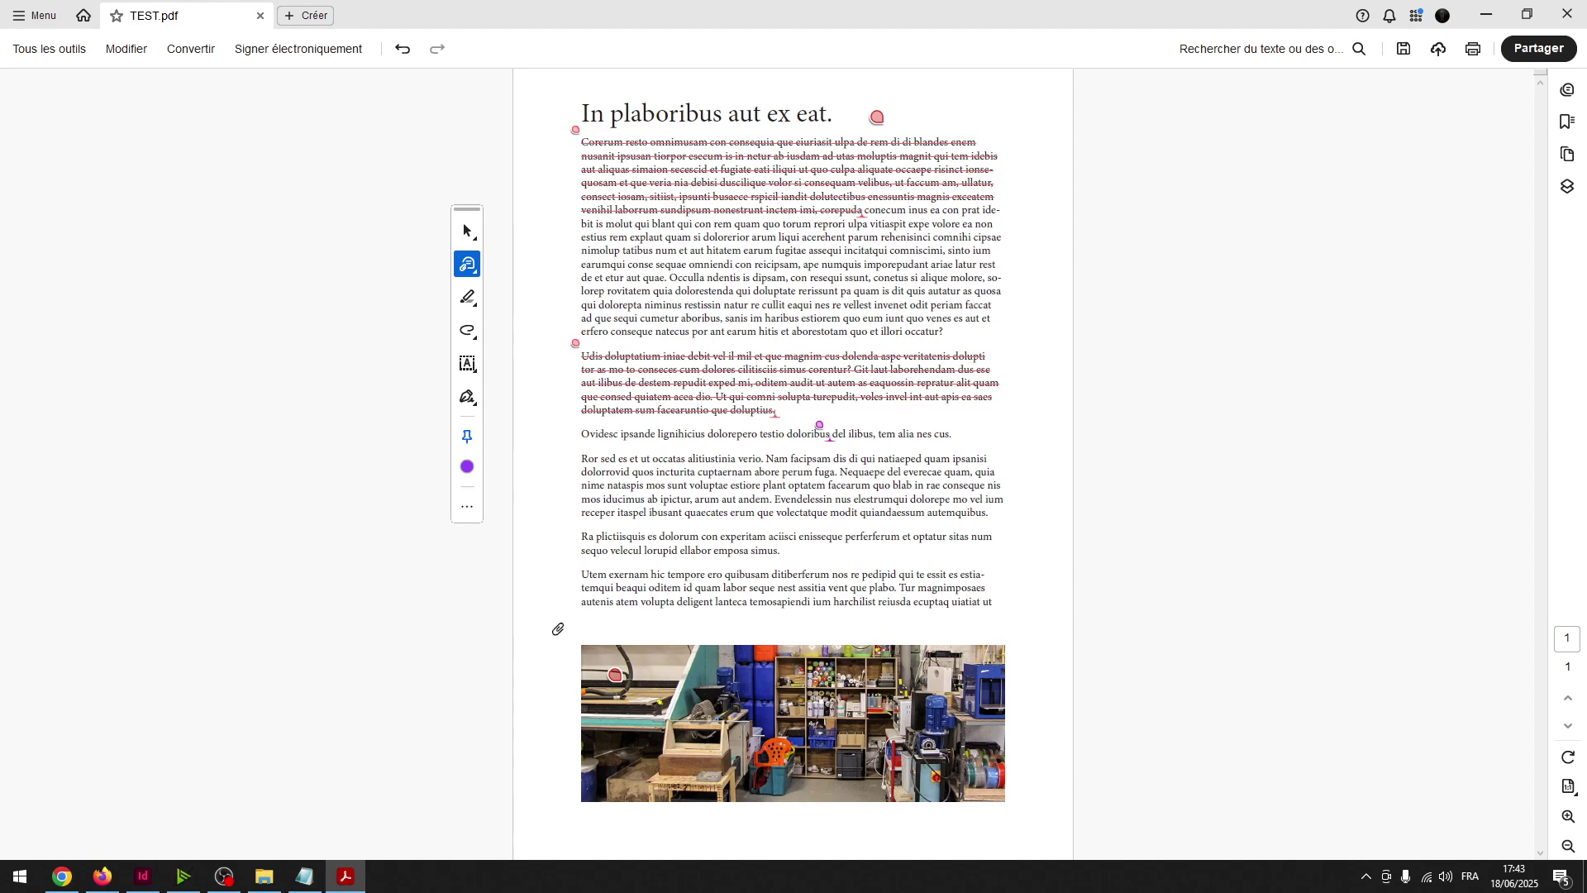
{"action": "left_click", "coordinate": [570, 644]}
{"action": "left_click", "coordinate": [401, 246]}
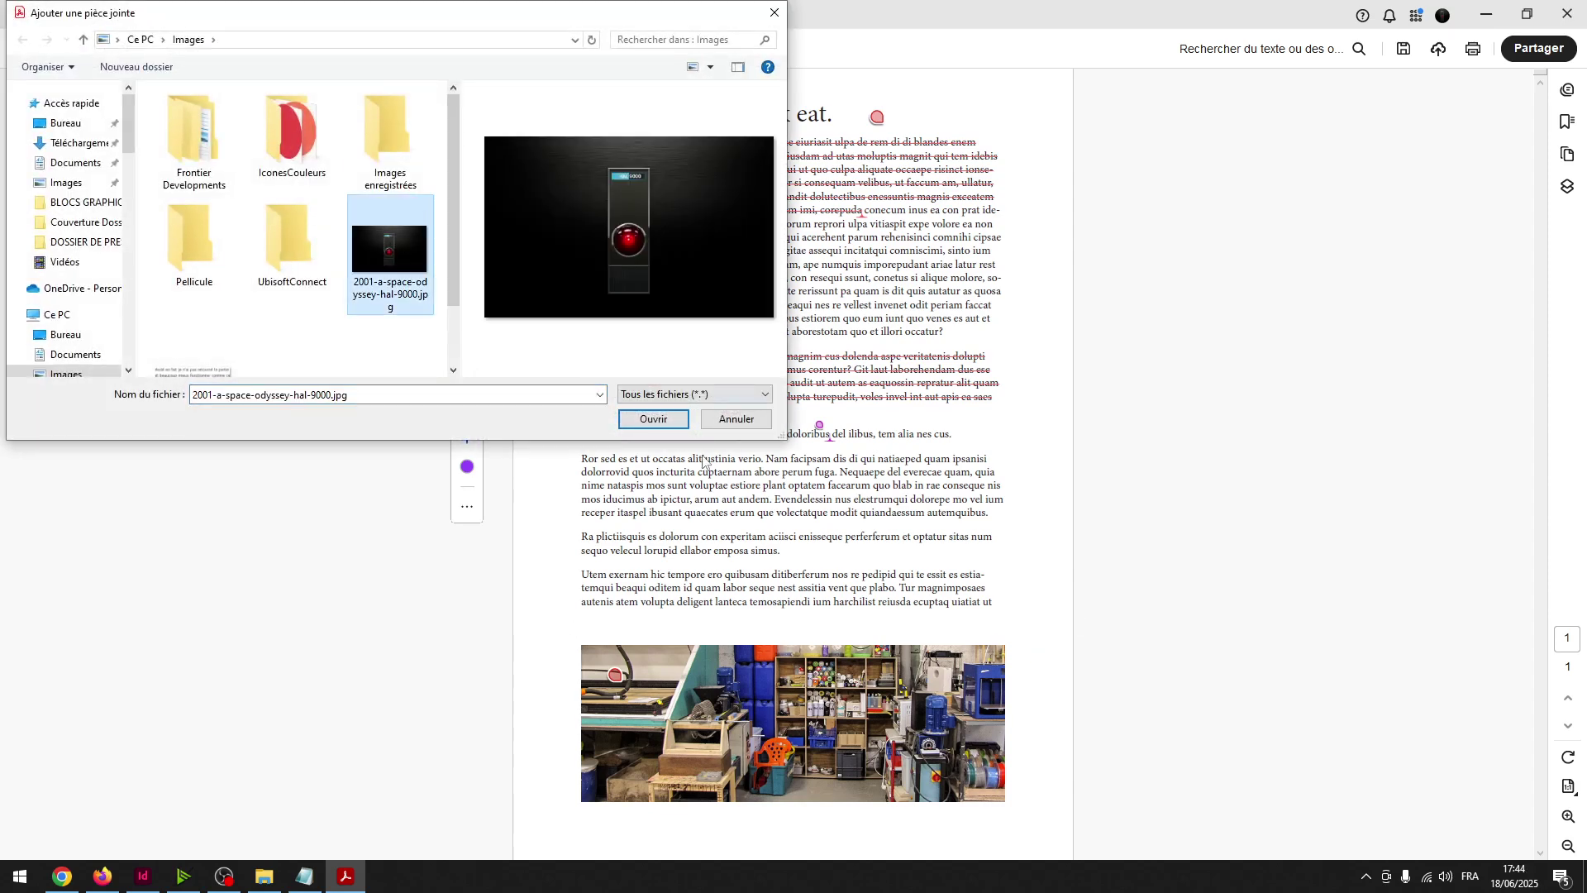
{"action": "left_click", "coordinate": [654, 420]}
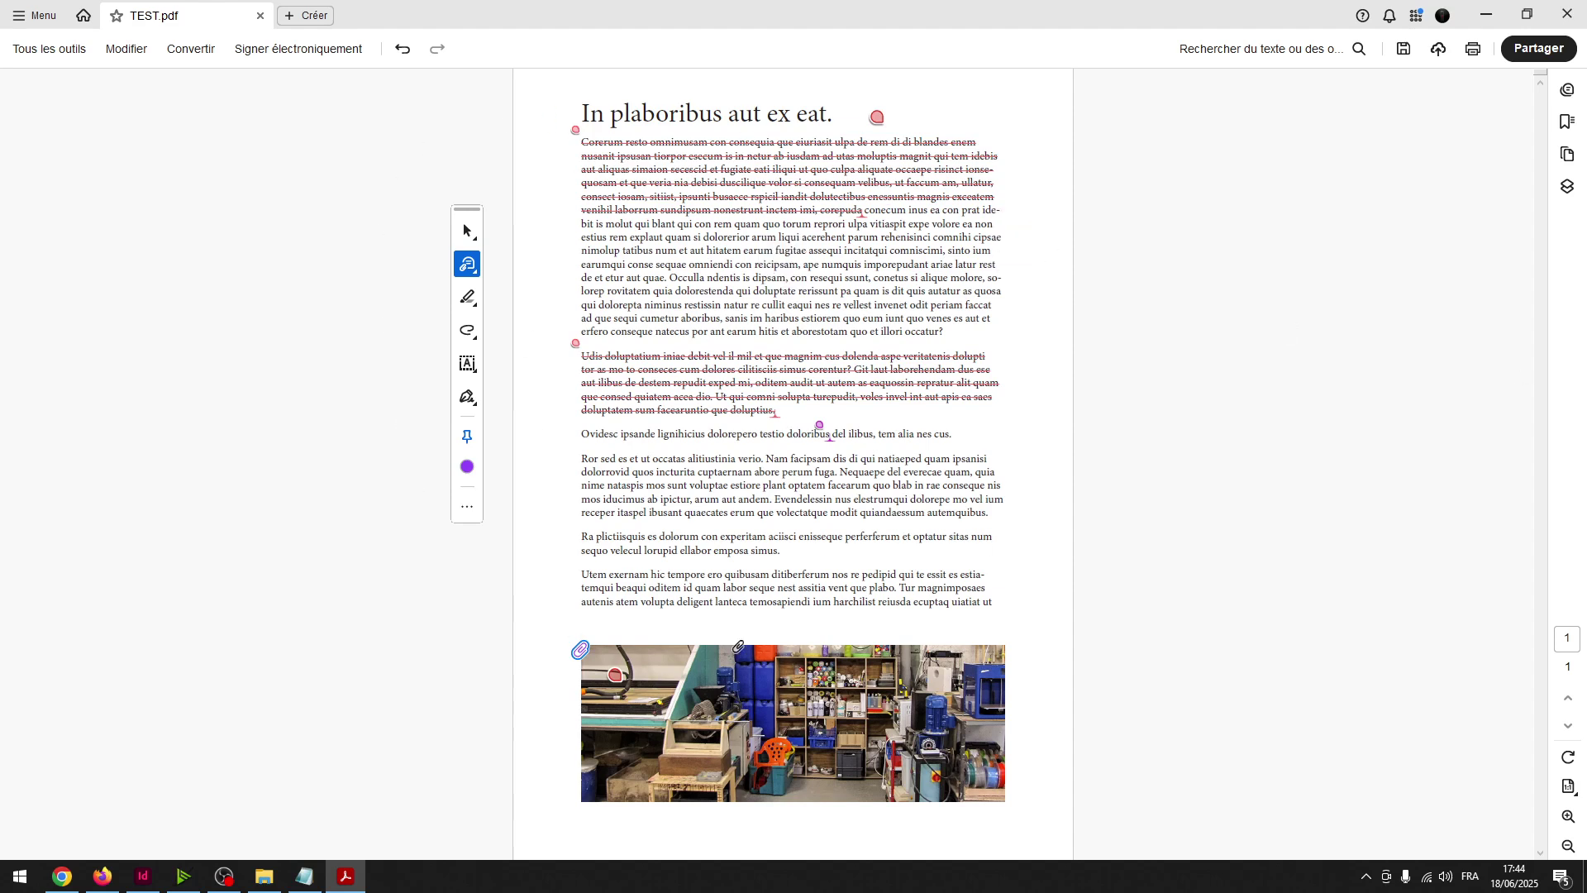
Save the annotated TEST.pdf and close Acrobat
{"action": "left_click", "coordinate": [1404, 50]}
{"action": "left_click", "coordinate": [1568, 20]}
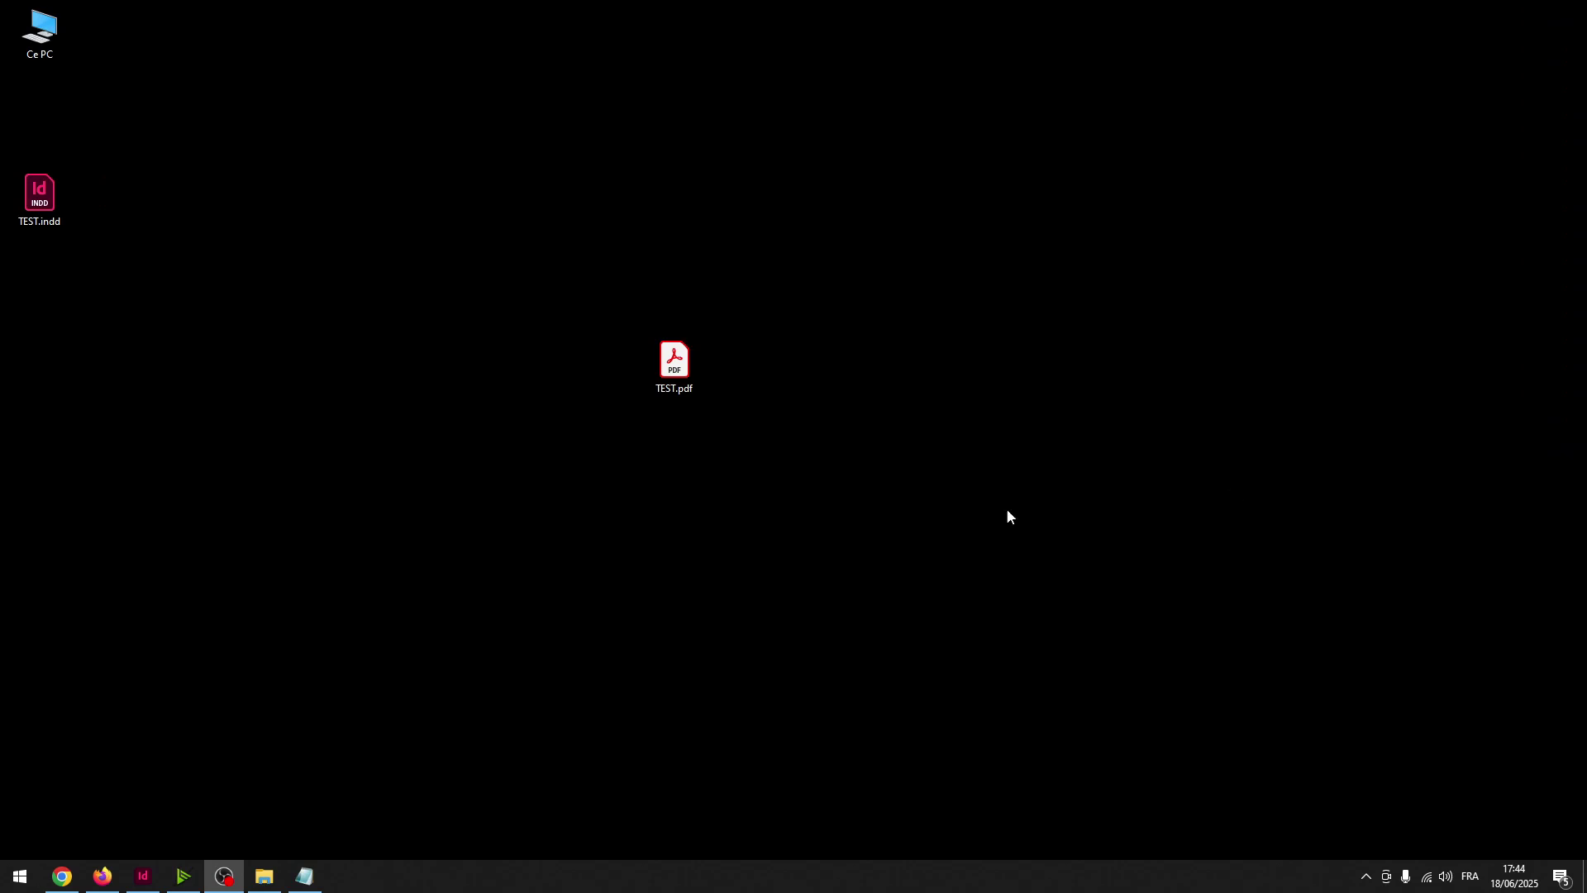
{"action": "left_click_drag", "start_coordinate": [674, 361], "coordinate": [360, 365]}
{"action": "left_click_drag", "start_coordinate": [73, 216], "coordinate": [712, 382]}
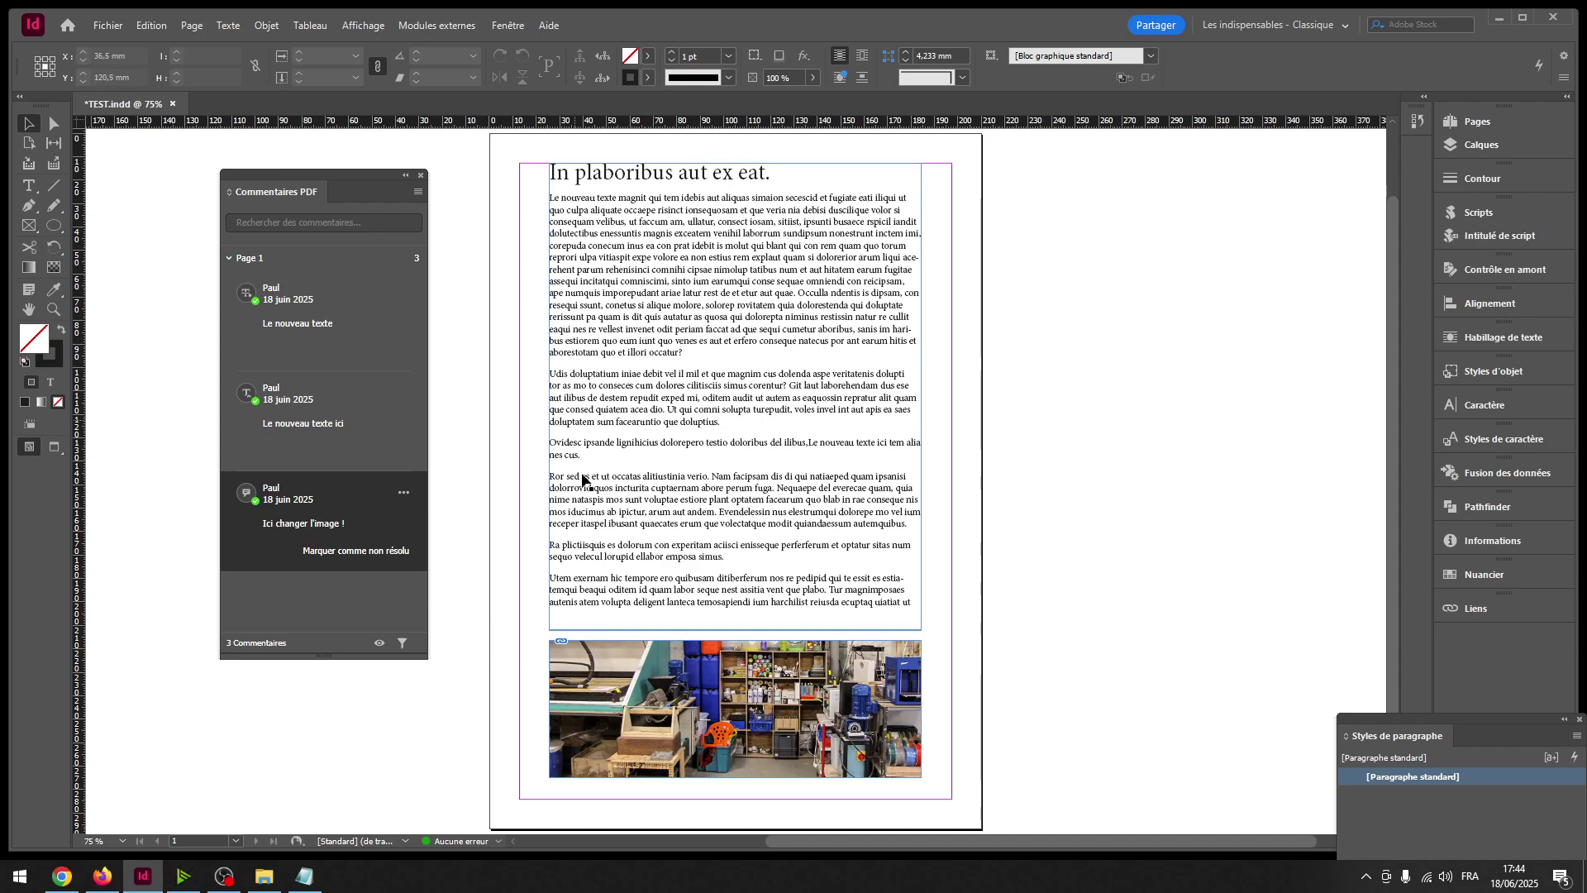
In InDesign, reopen the PDF comments panel and import the comments from TEST.pdf on the desktop, accepting the re-import of the same file name
{"action": "left_click", "coordinate": [421, 175]}
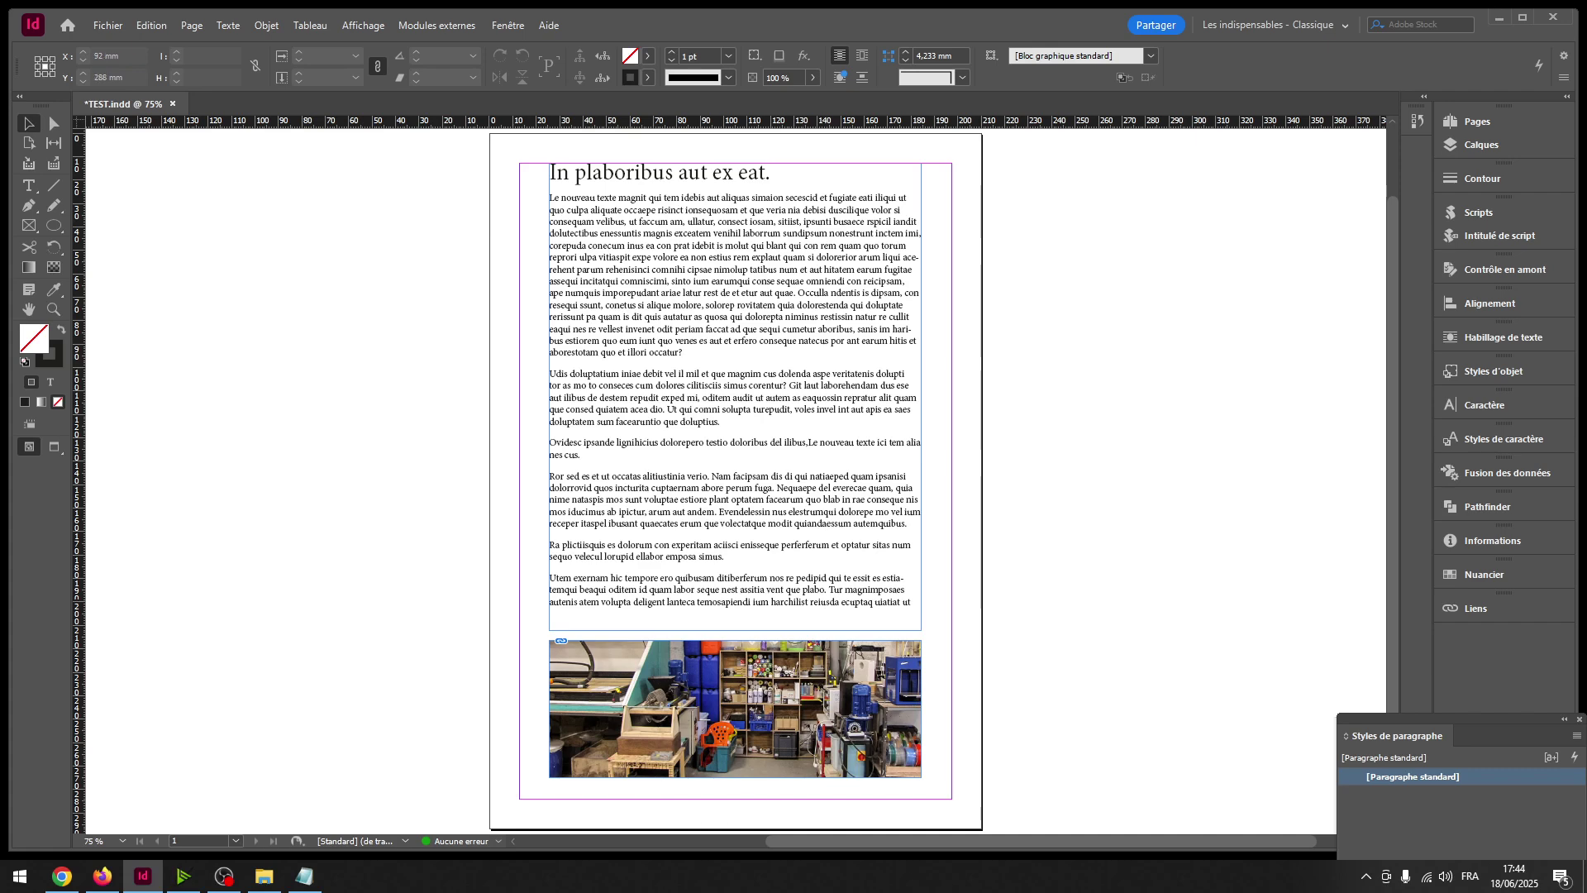
{"action": "left_click", "coordinate": [508, 25]}
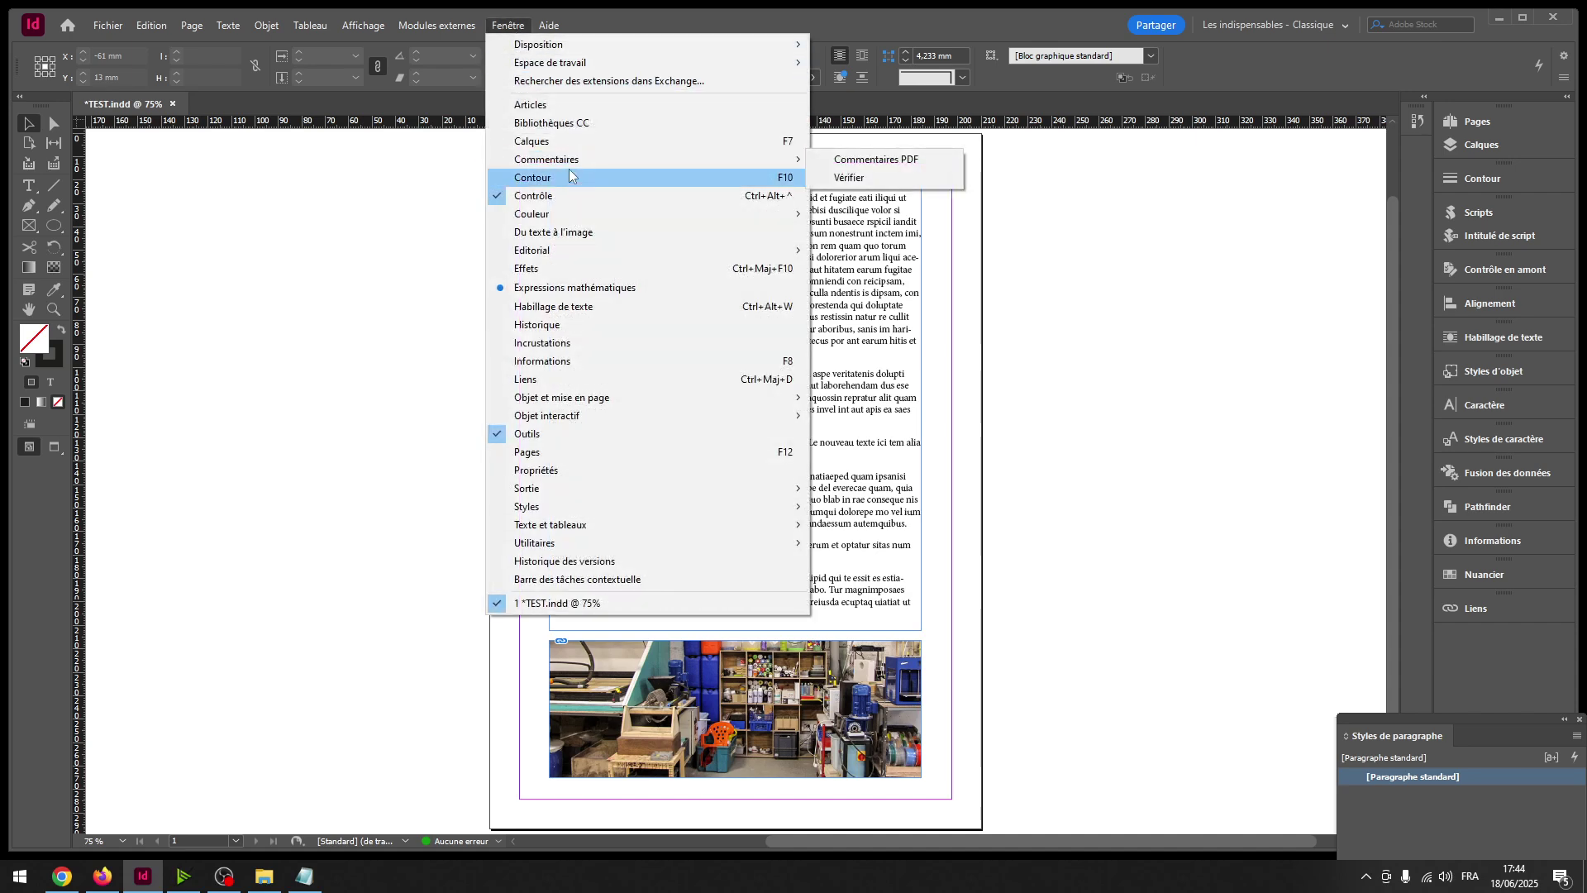
{"action": "left_click", "coordinate": [885, 159]}
{"action": "left_click", "coordinate": [419, 192]}
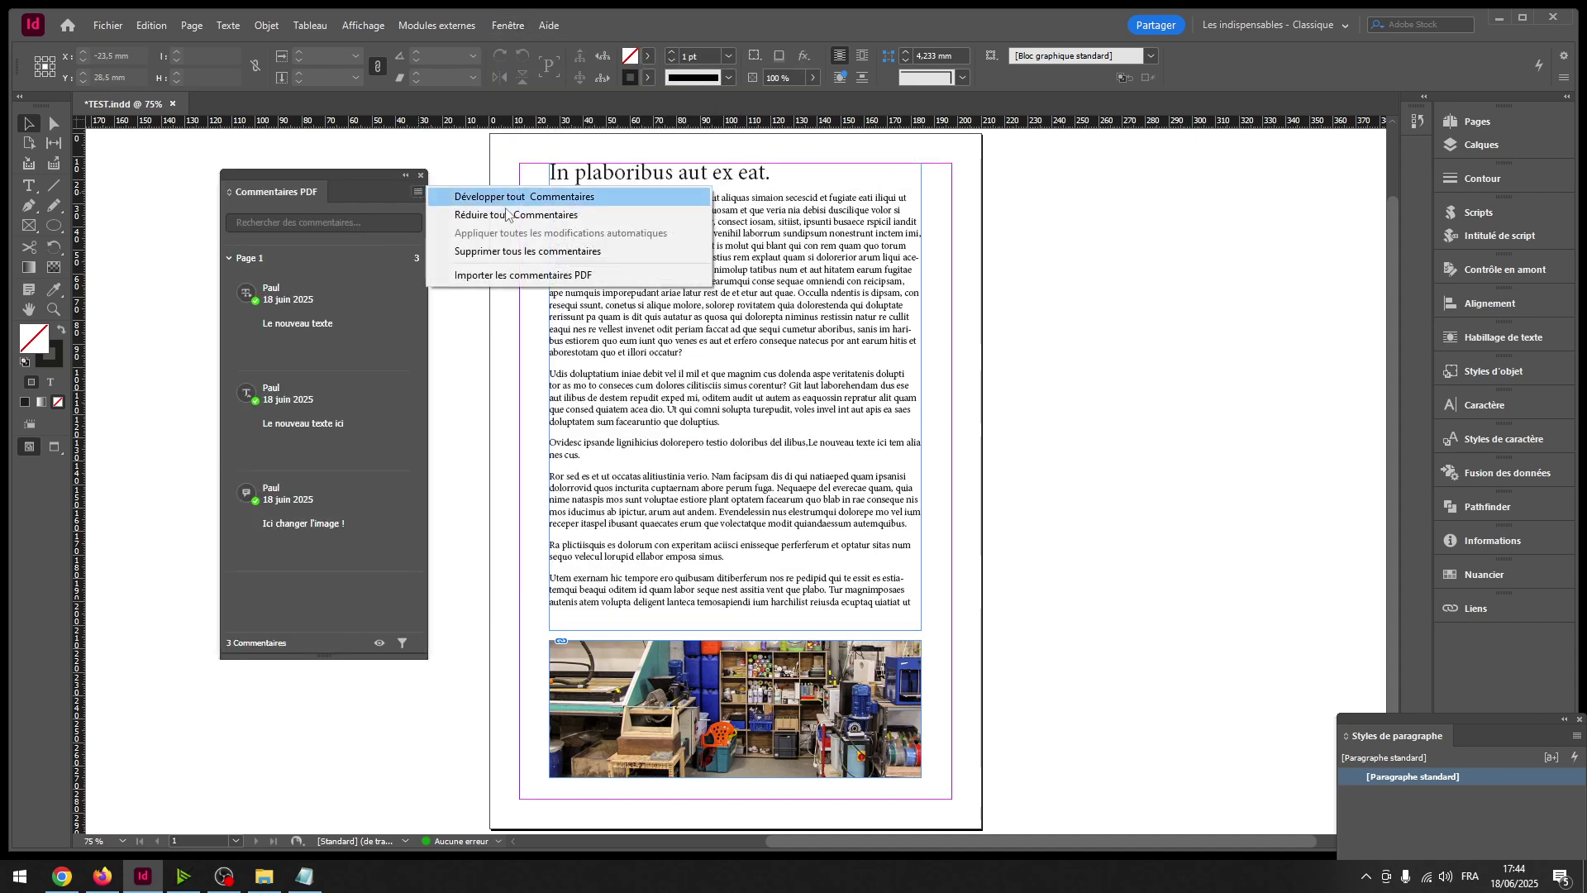
{"action": "left_click", "coordinate": [499, 278]}
{"action": "scroll", "coordinate": [872, 505], "scroll_direction": "down", "scroll_amount": 8}
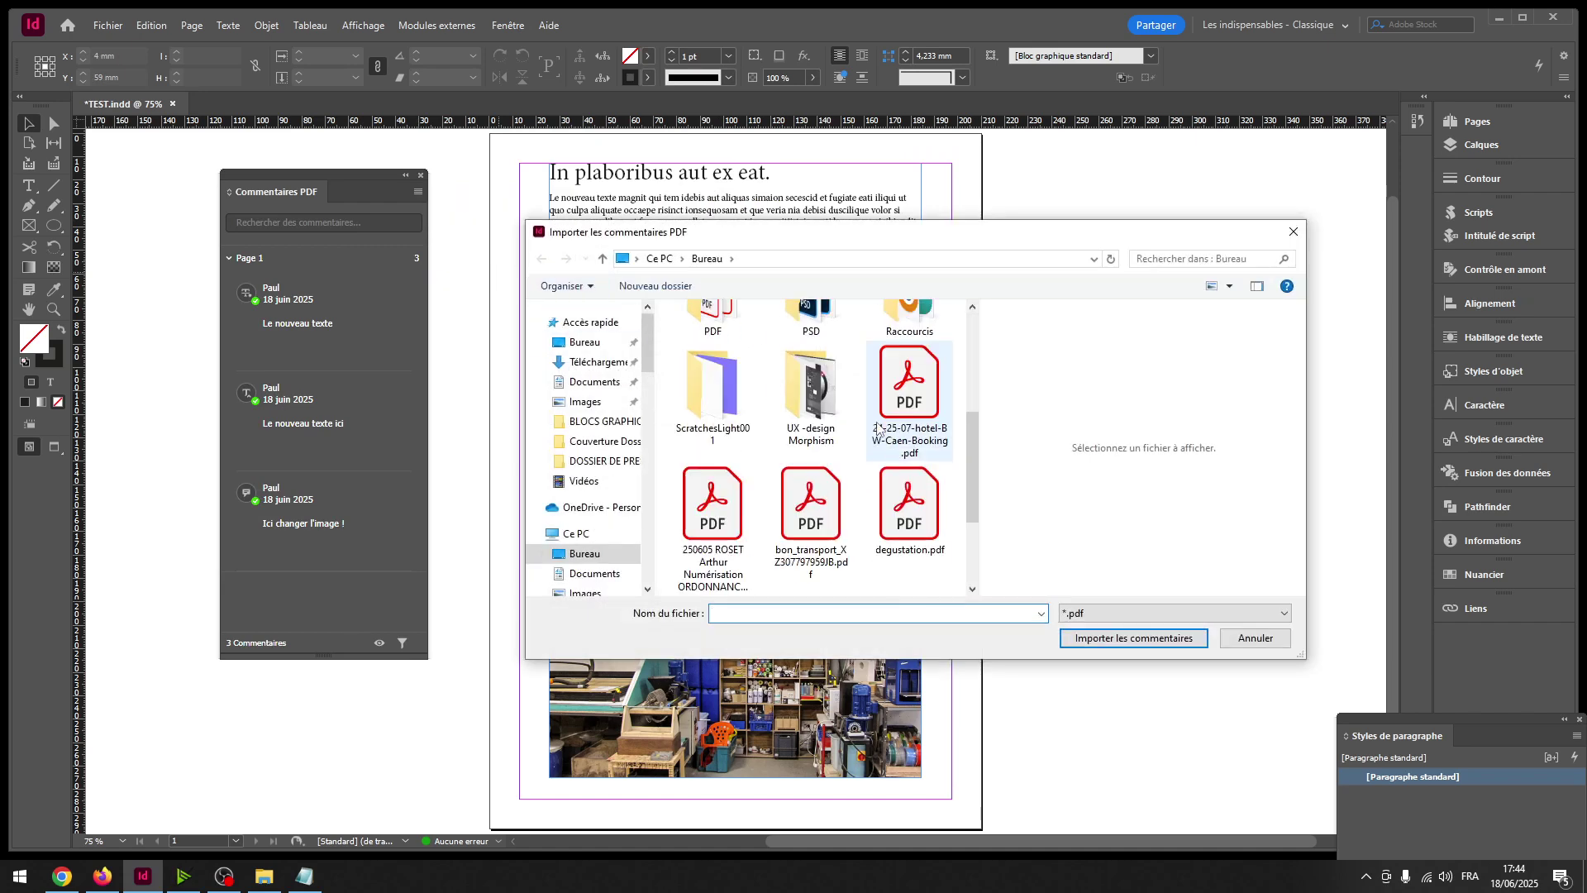
{"action": "scroll", "coordinate": [872, 504], "scroll_direction": "up", "scroll_amount": 3}
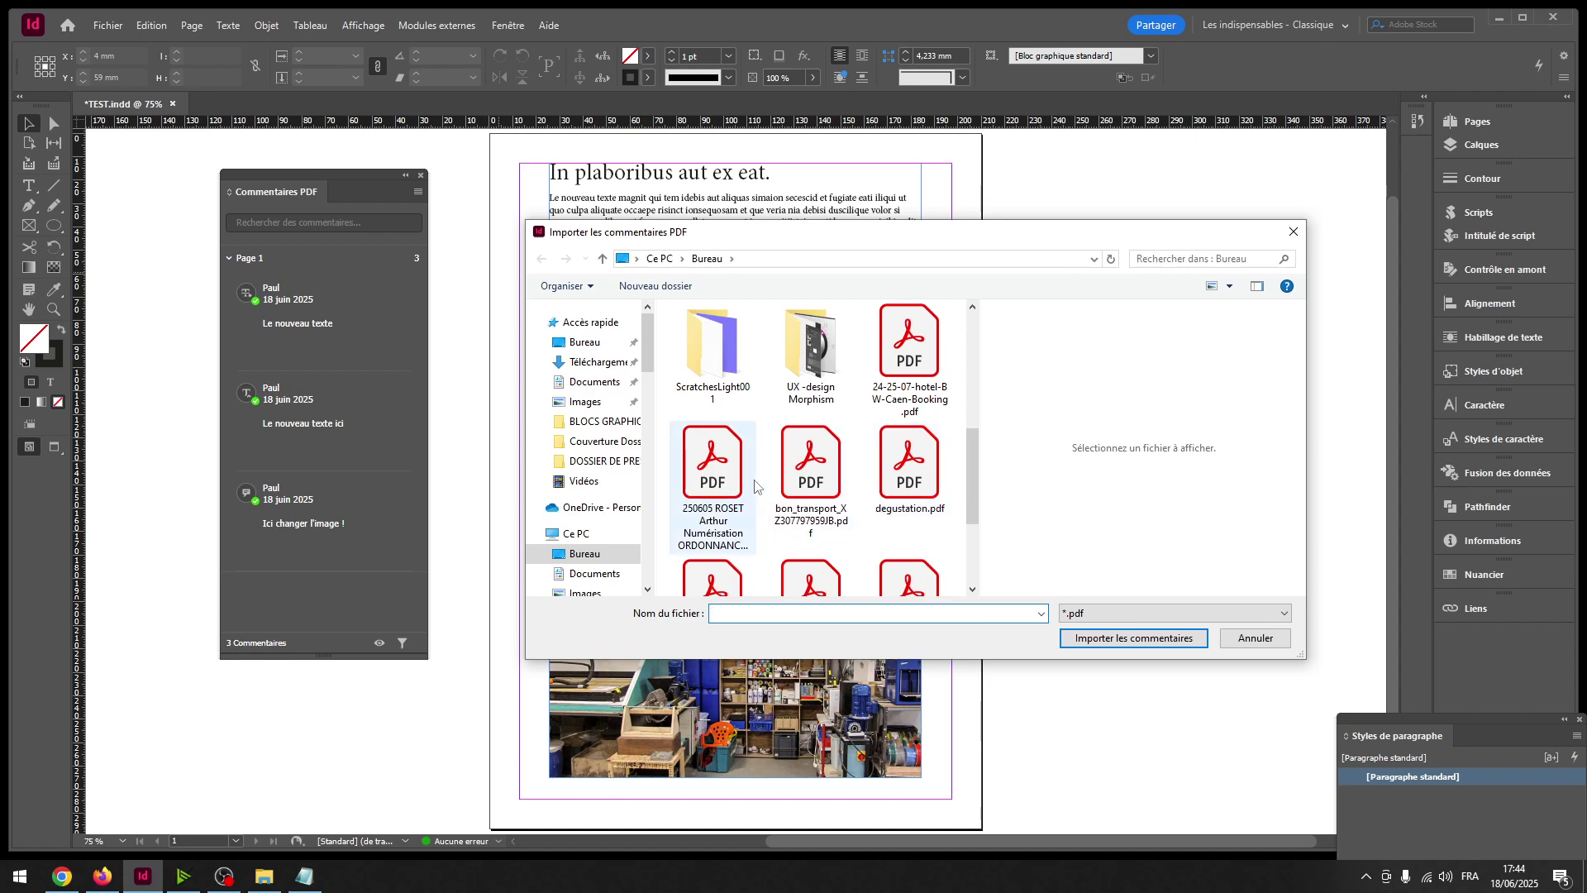
{"action": "scroll", "coordinate": [778, 475], "scroll_direction": "down", "scroll_amount": 3}
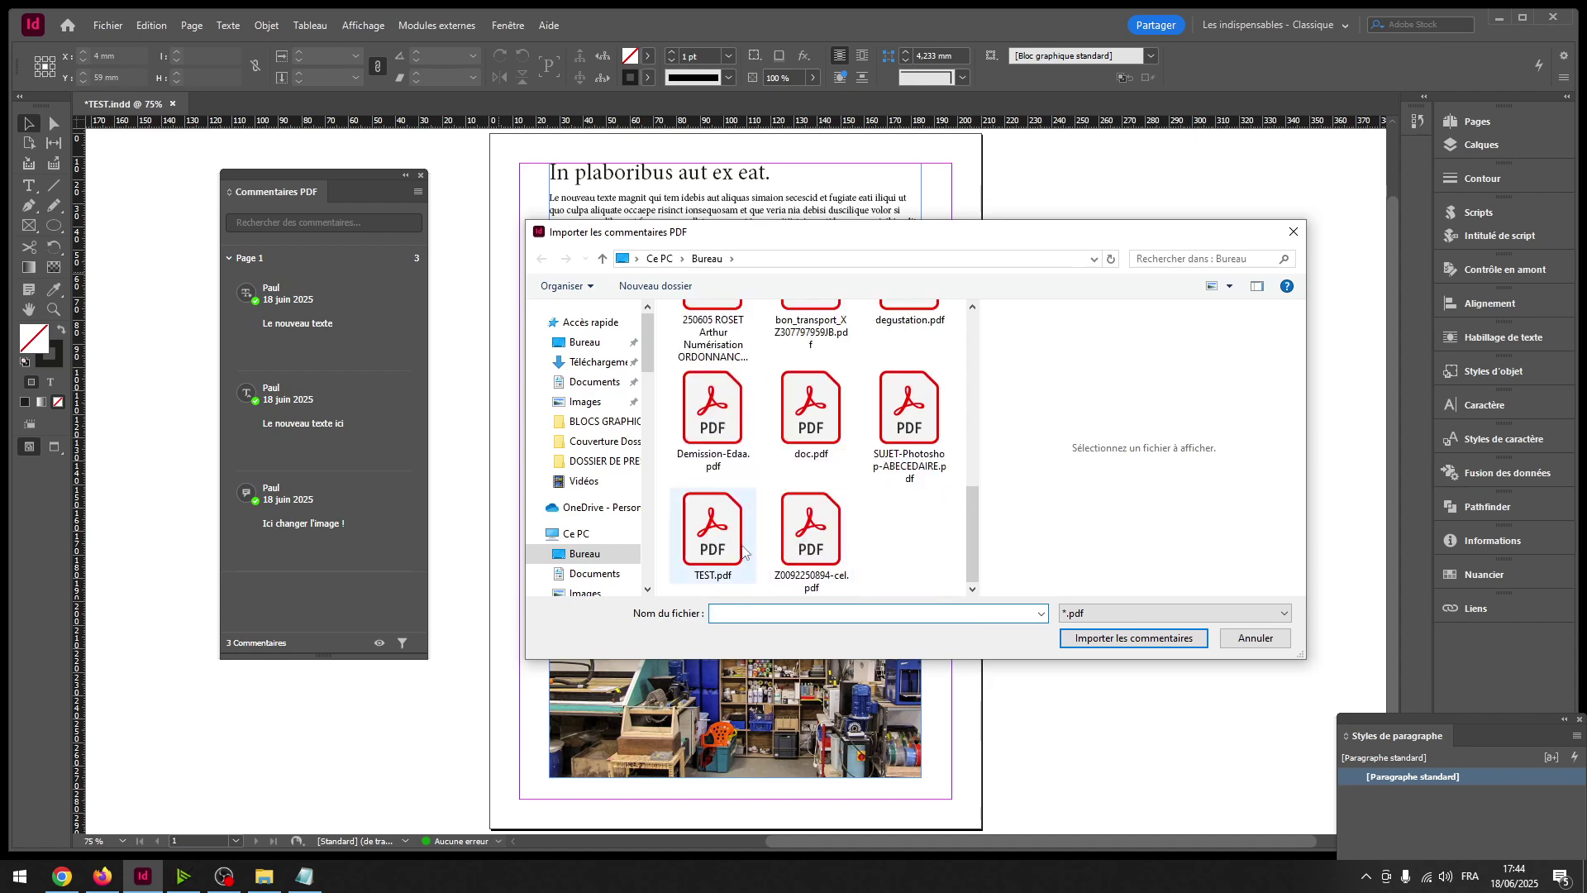
{"action": "left_click", "coordinate": [711, 533]}
{"action": "key", "text": "Return"}
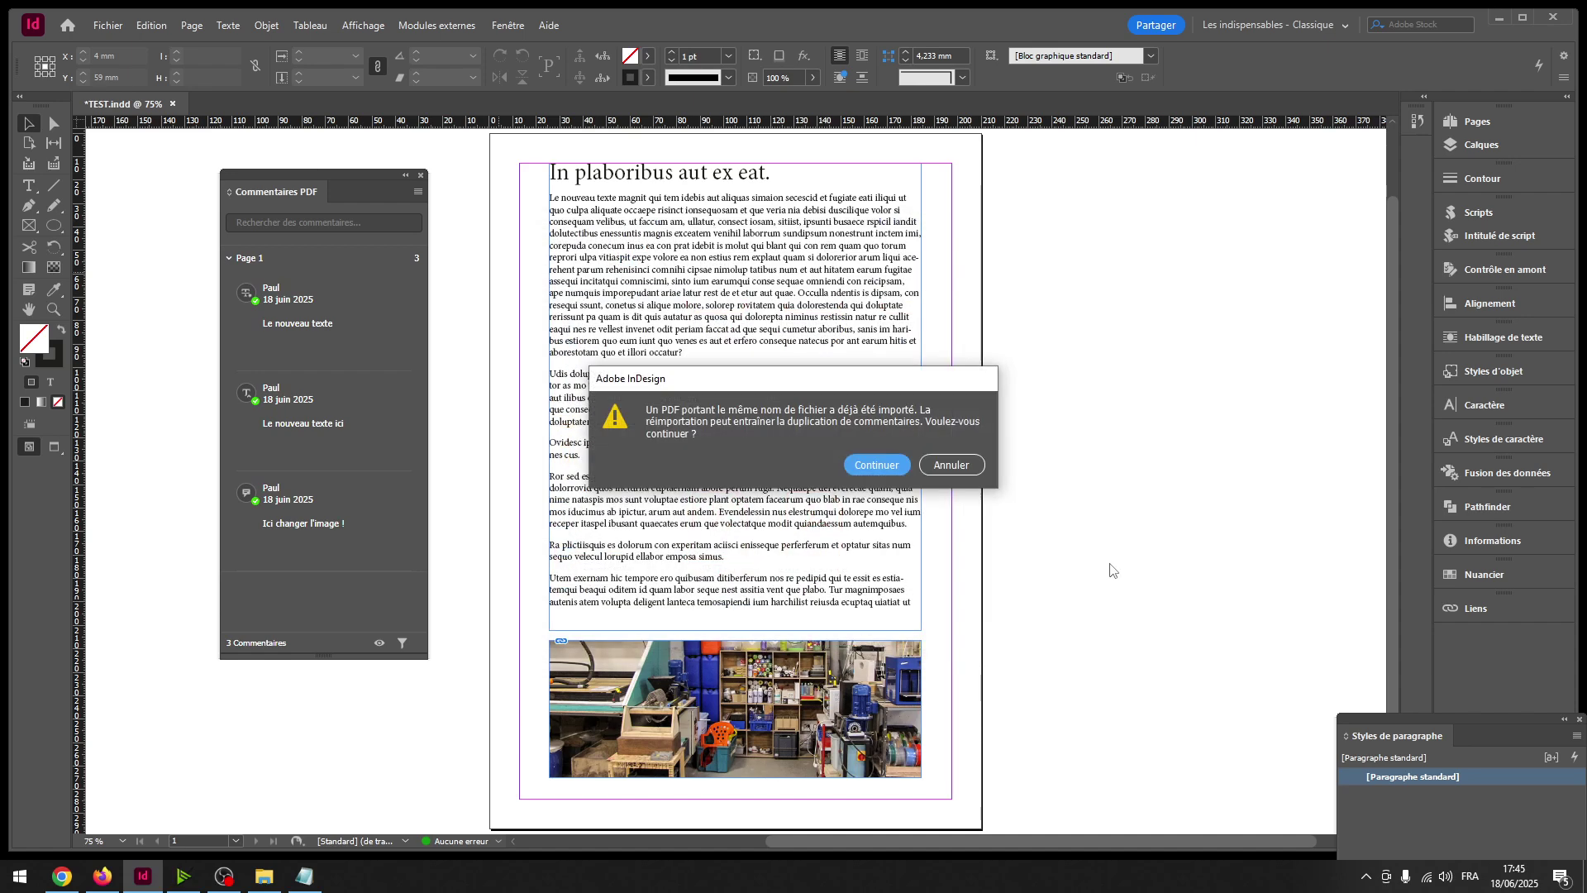
{"action": "left_click", "coordinate": [878, 465]}
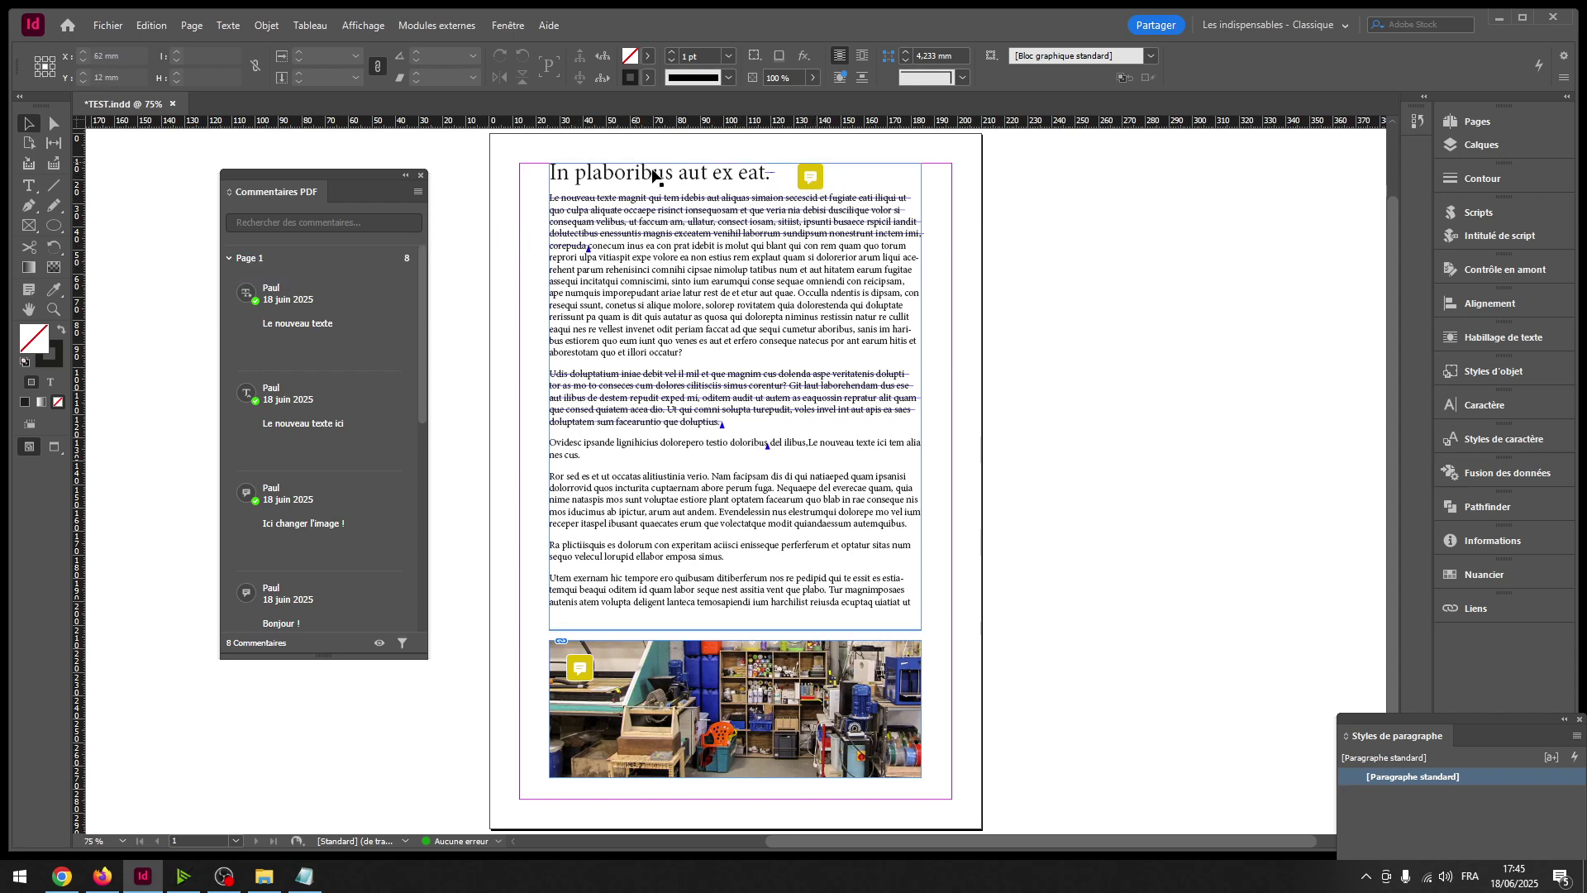
Try to move the "Bonjour !" comment marker beside the page title, and undo the move
{"action": "left_click", "coordinate": [814, 181]}
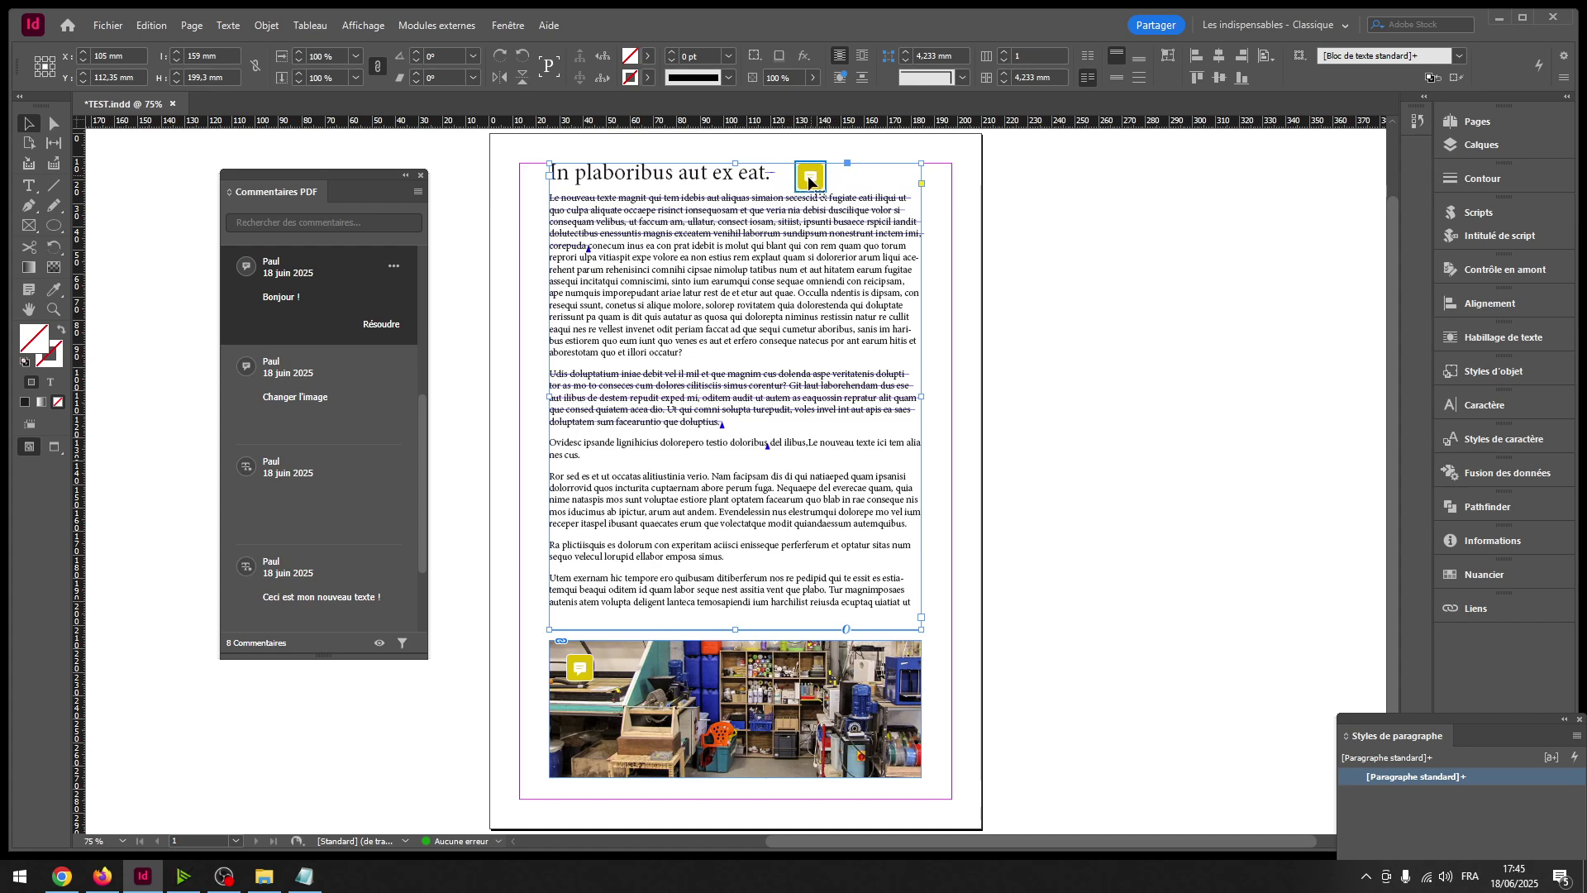
{"action": "left_click_drag", "start_coordinate": [807, 182], "coordinate": [906, 197]}
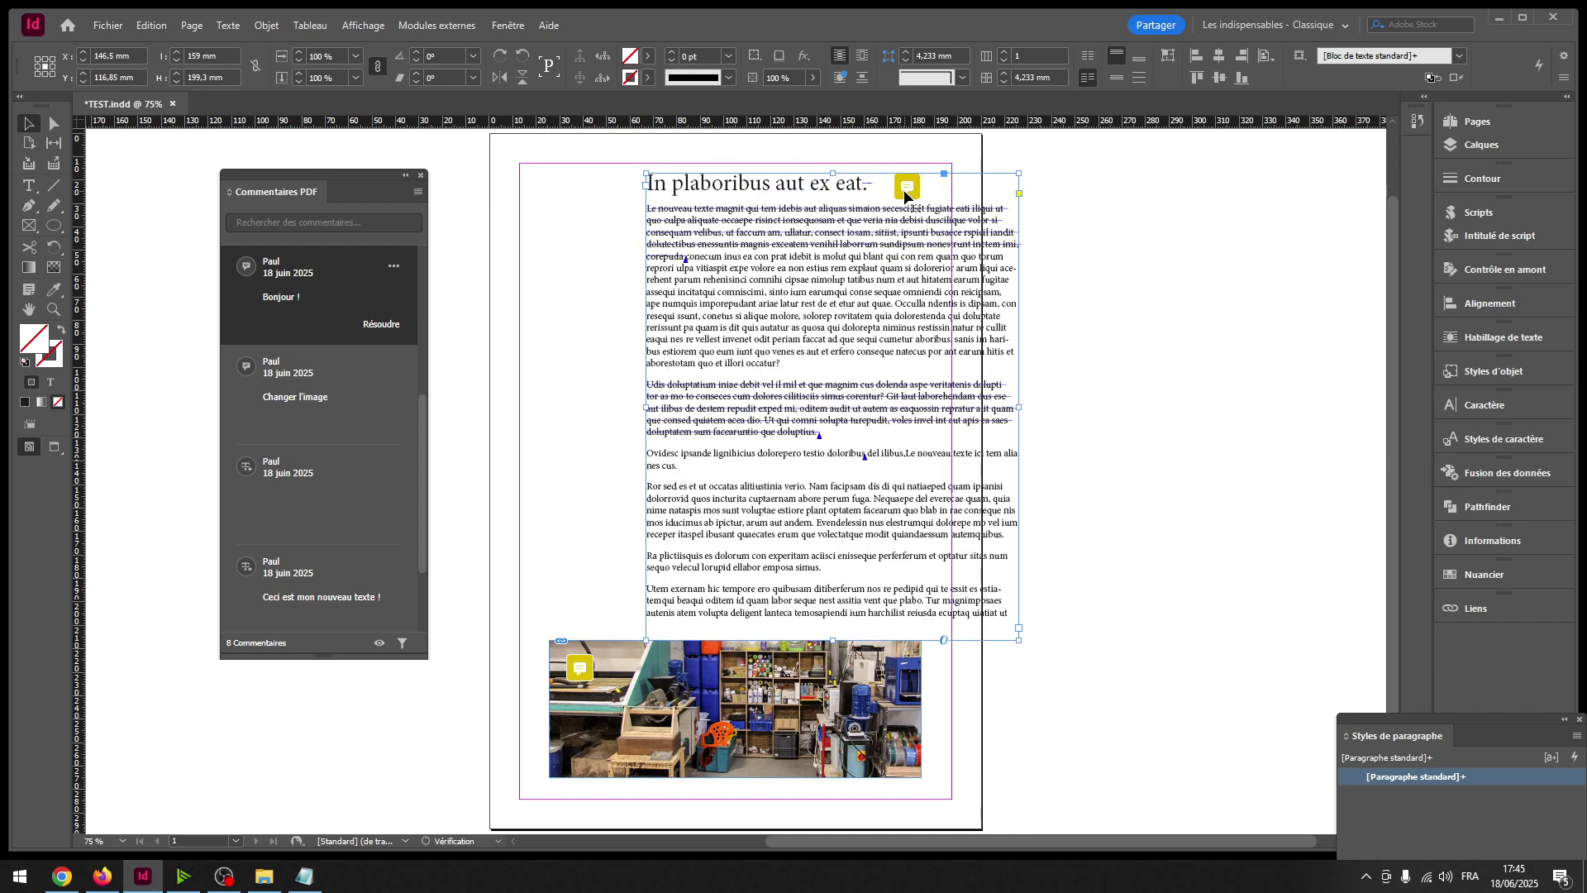
{"action": "key", "text": "ctrl+z"}
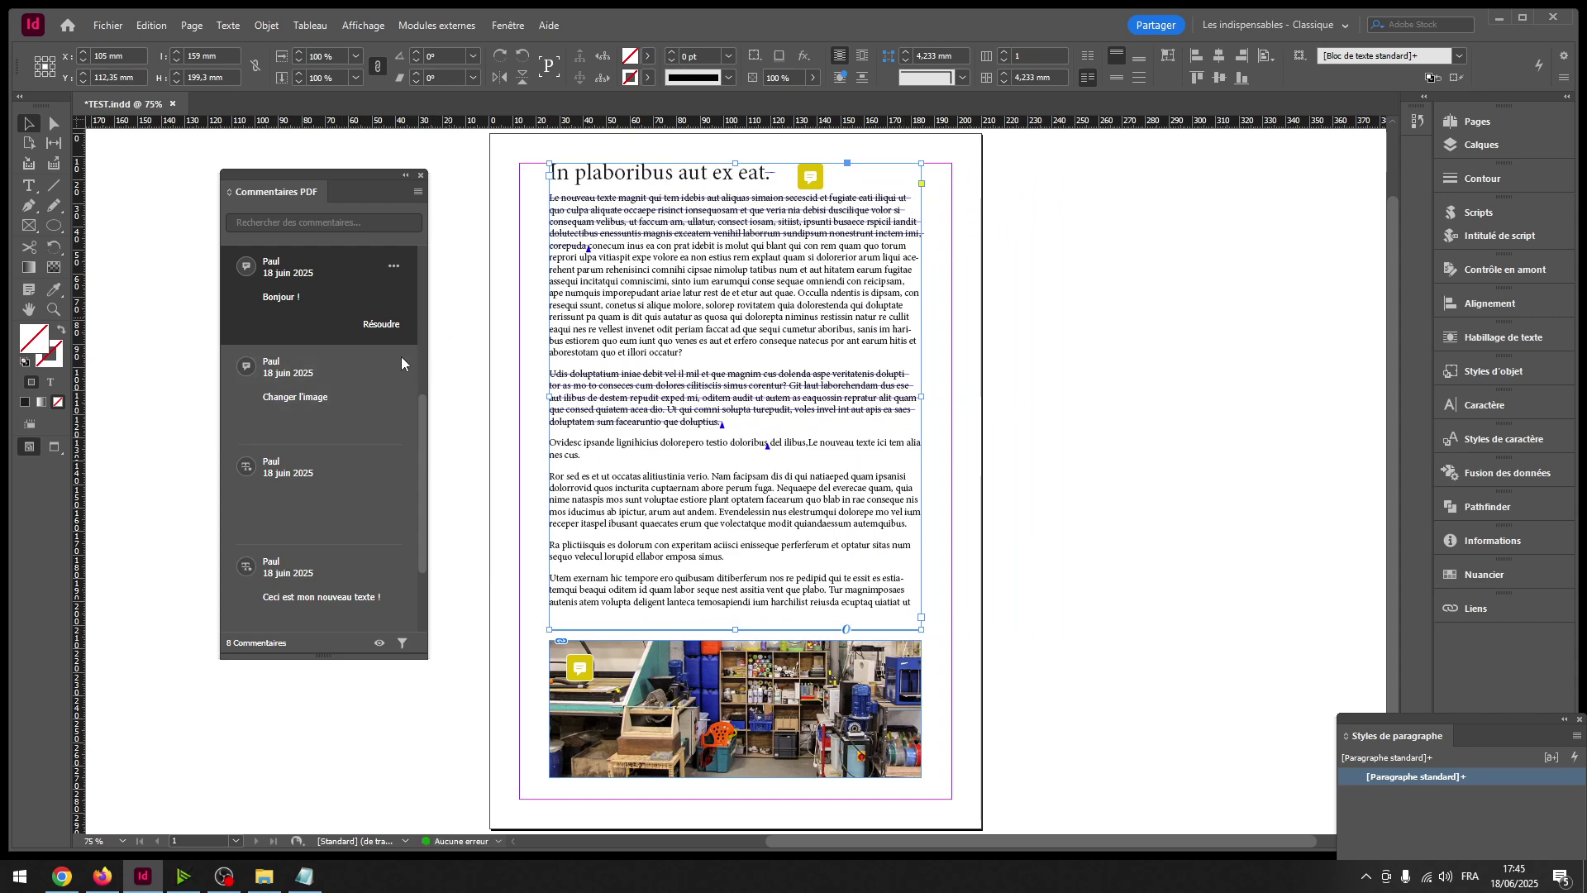
Mark the "Bonjour !" and "Changer l'image" comments as resolved
{"action": "left_click", "coordinate": [376, 327]}
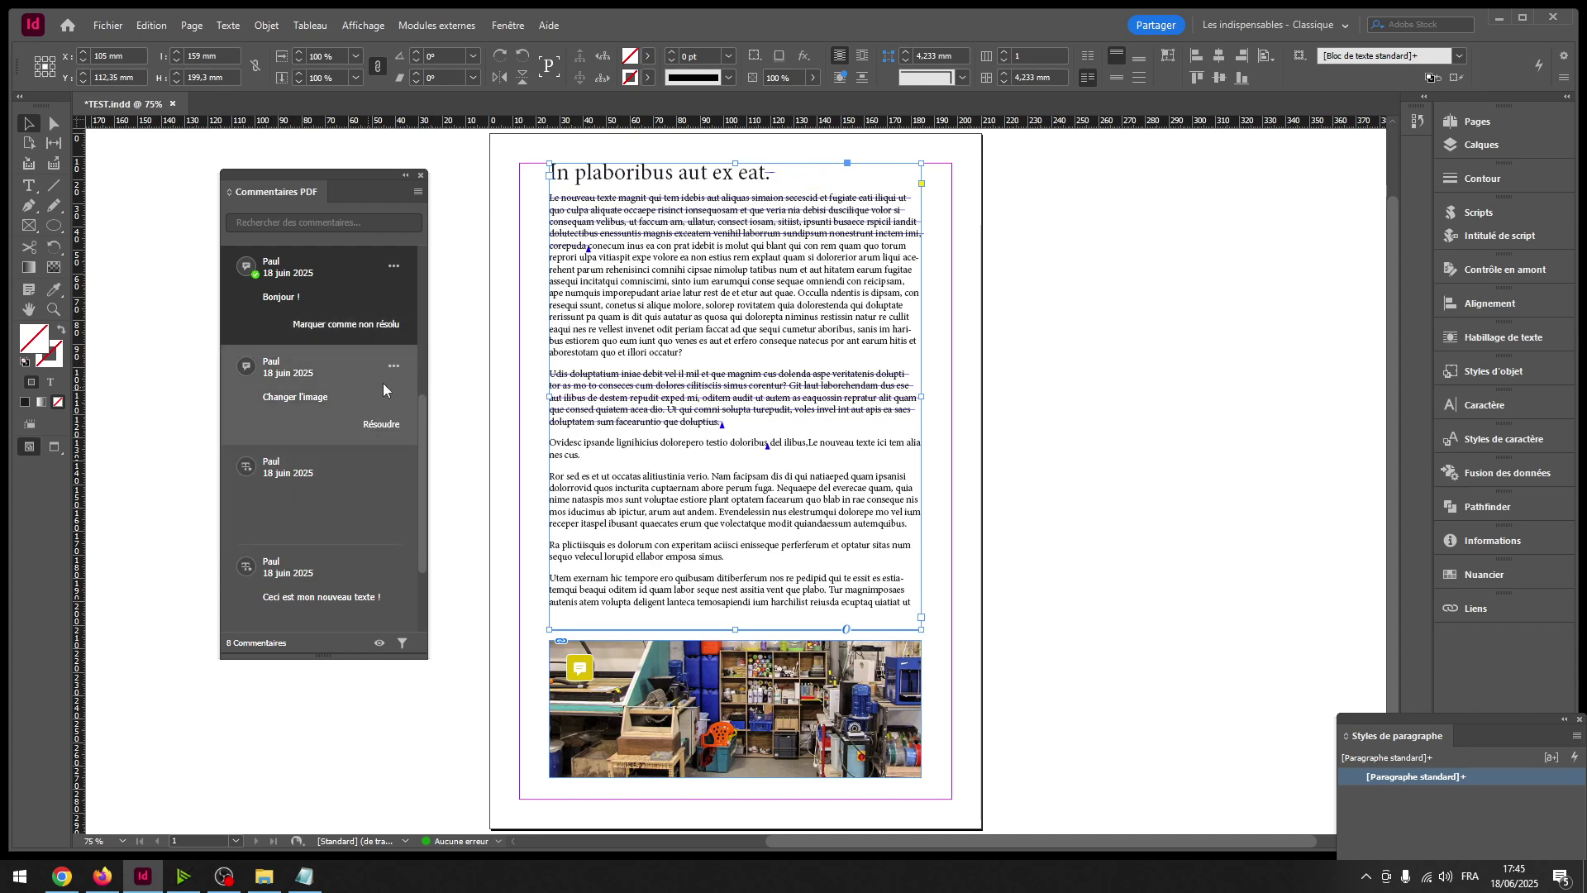
{"action": "left_click", "coordinate": [380, 426]}
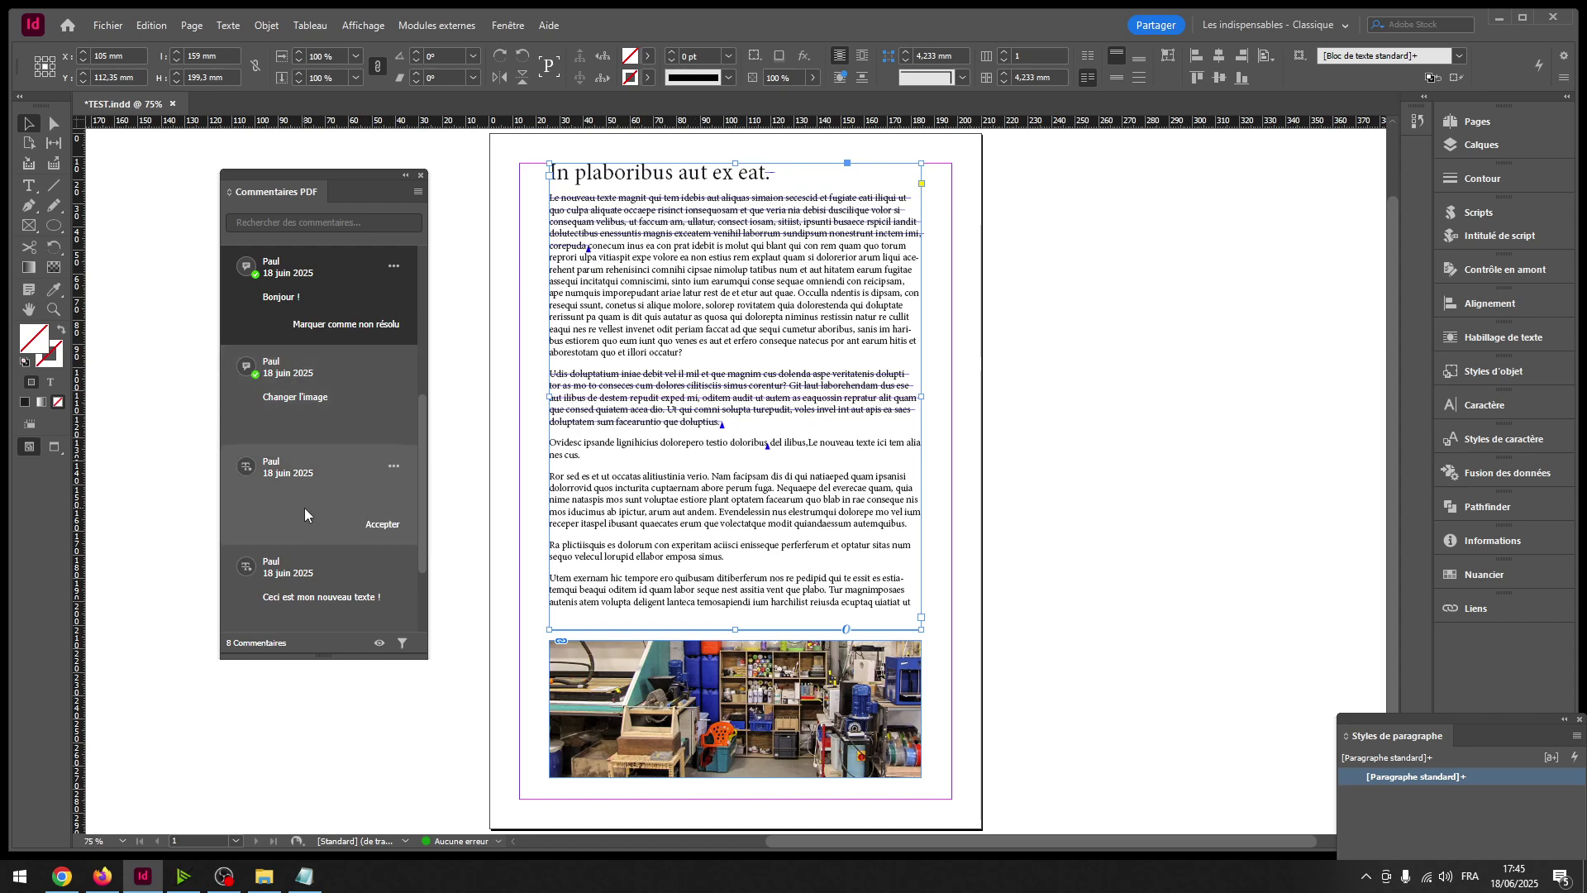
Accept the blank replacement for the first paragraph's opening lines and add a paragraph break after the title
{"action": "mouse_move", "coordinate": [303, 481]}
{"action": "left_click", "coordinate": [382, 528]}
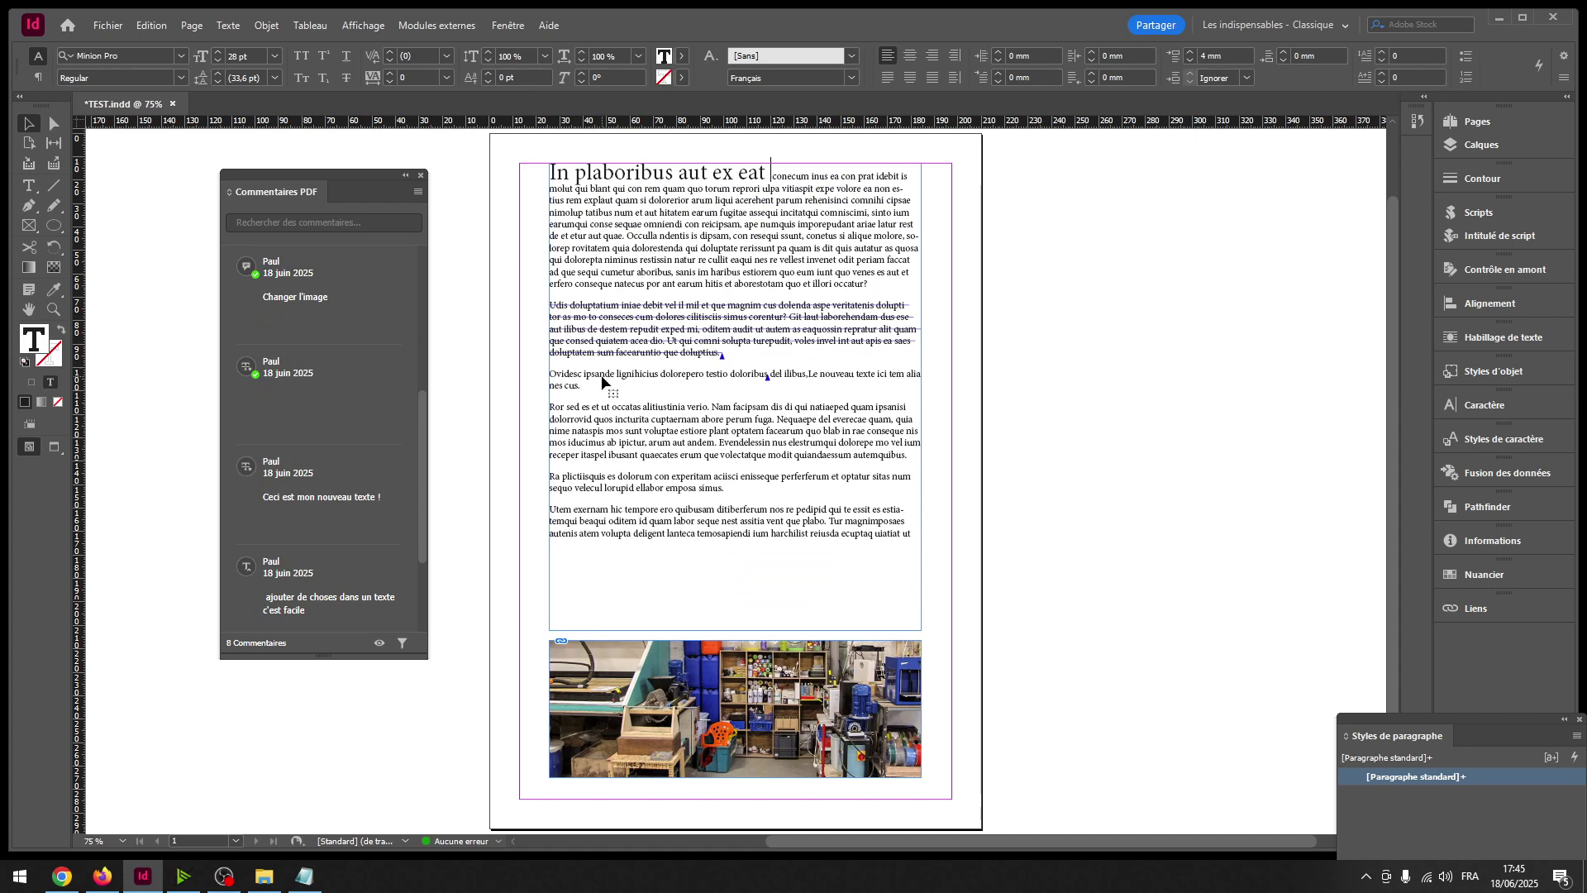
{"action": "key", "text": "Return"}
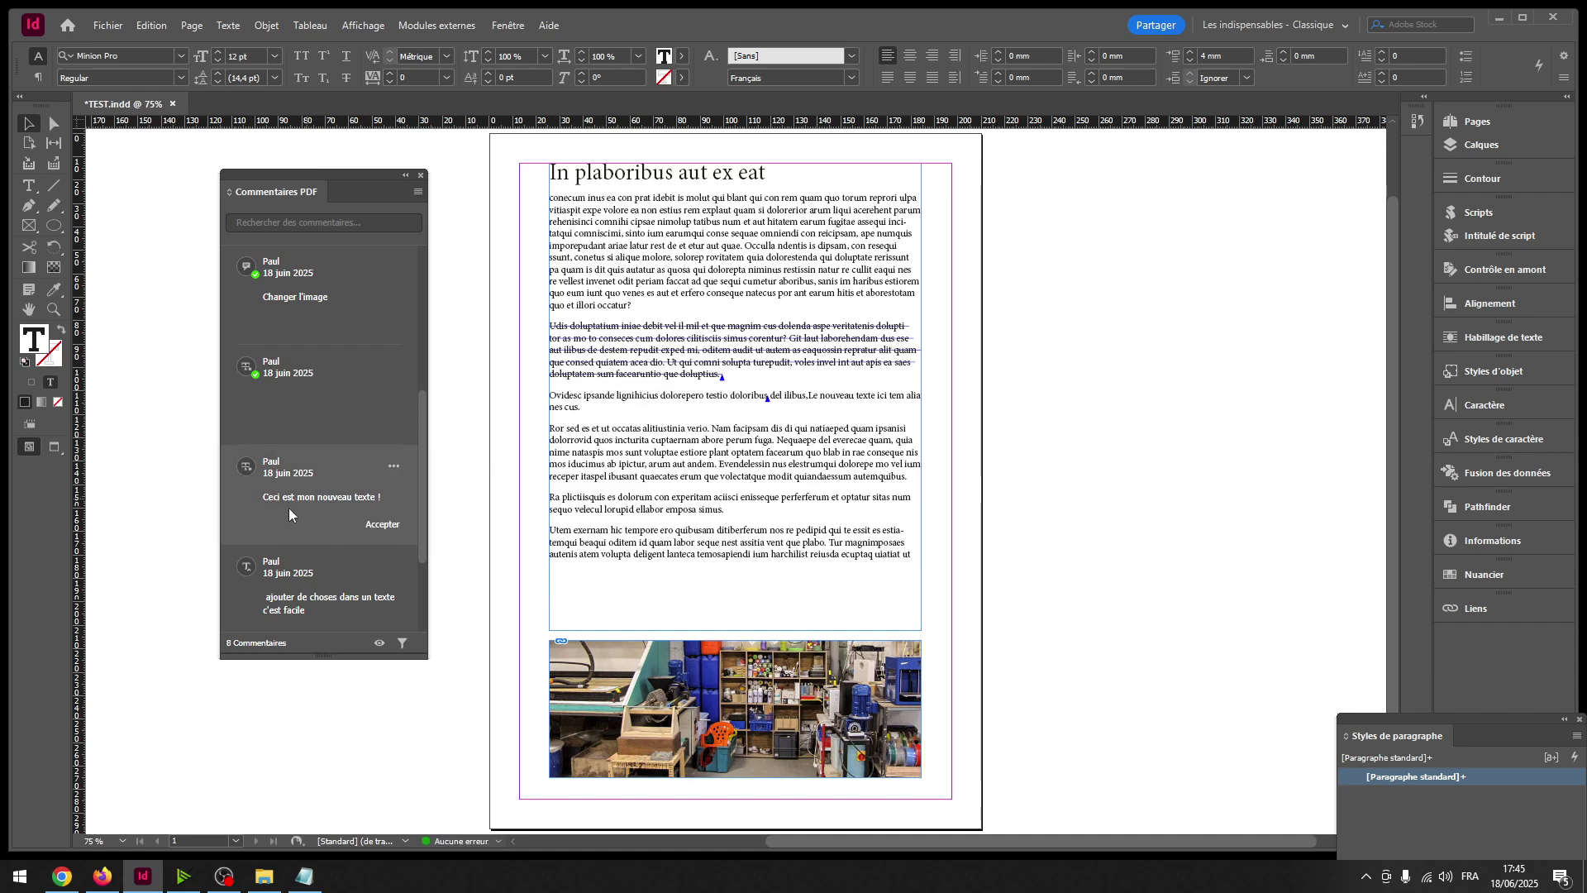
Accept the replacement "Ceci est mon nouveau texte !" and the insertion "ajouter de choses dans un texte c'est facile" in the page text
{"action": "left_click", "coordinate": [382, 524]}
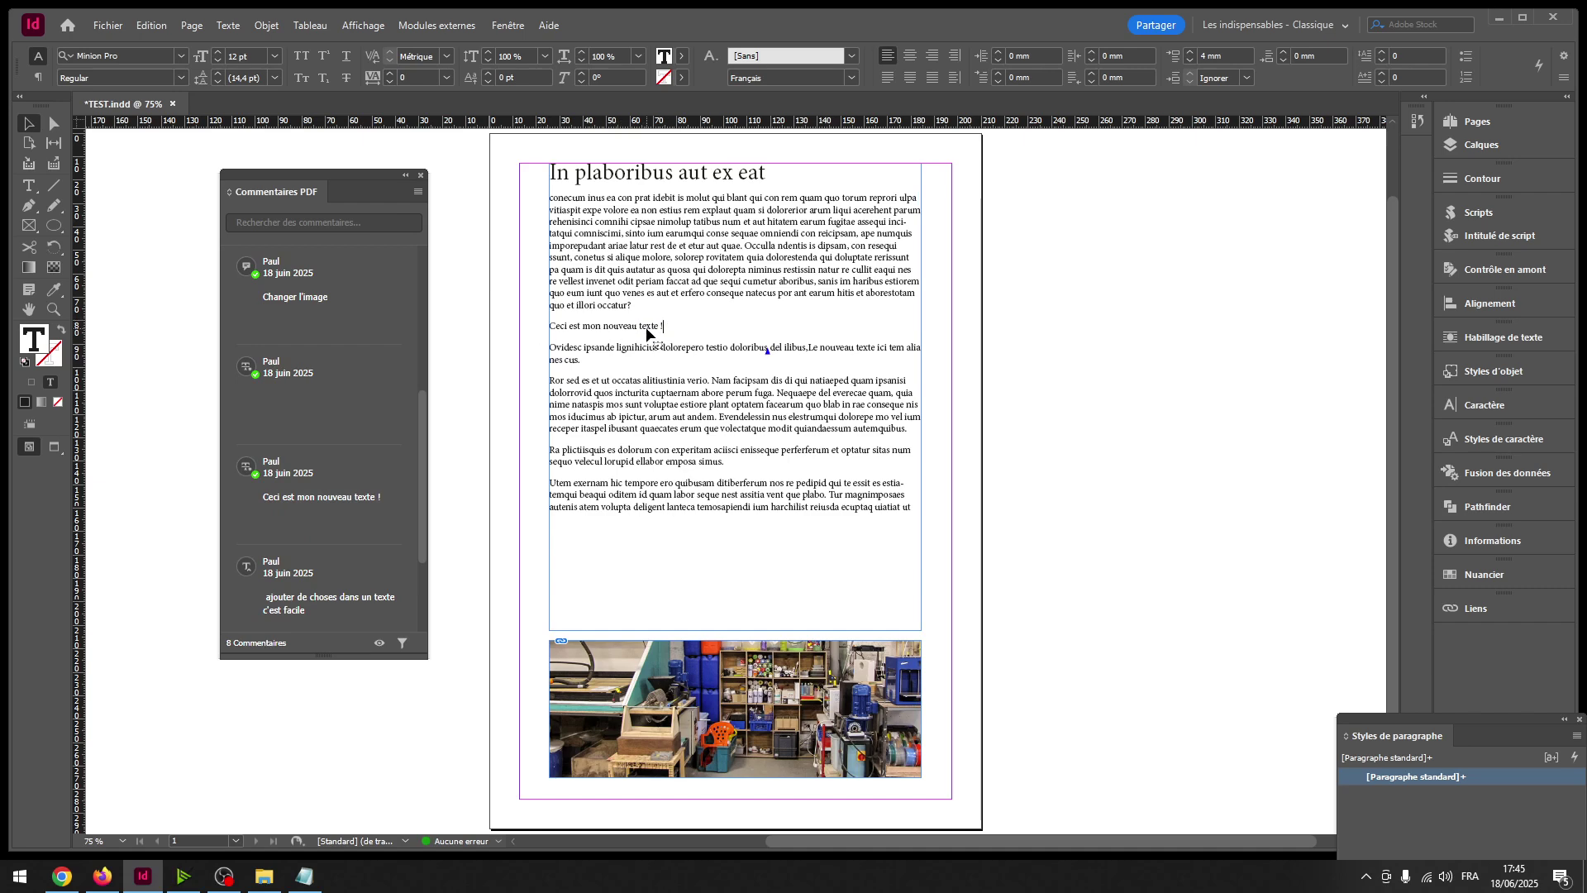
{"action": "mouse_move", "coordinate": [384, 564]}
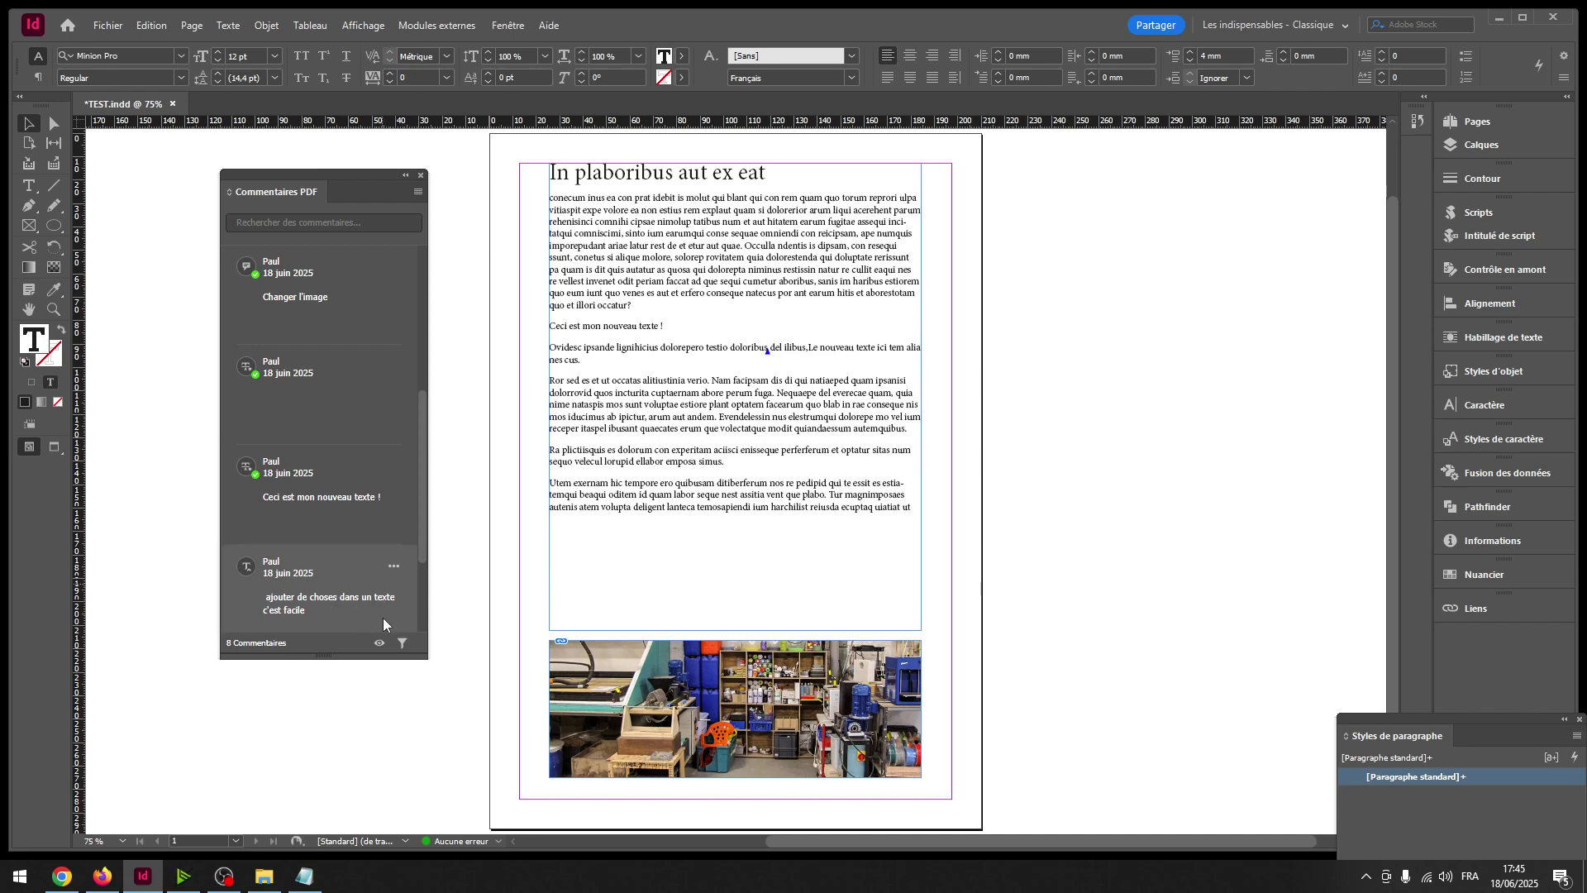
{"action": "left_click", "coordinate": [386, 594]}
{"action": "left_click", "coordinate": [397, 483]}
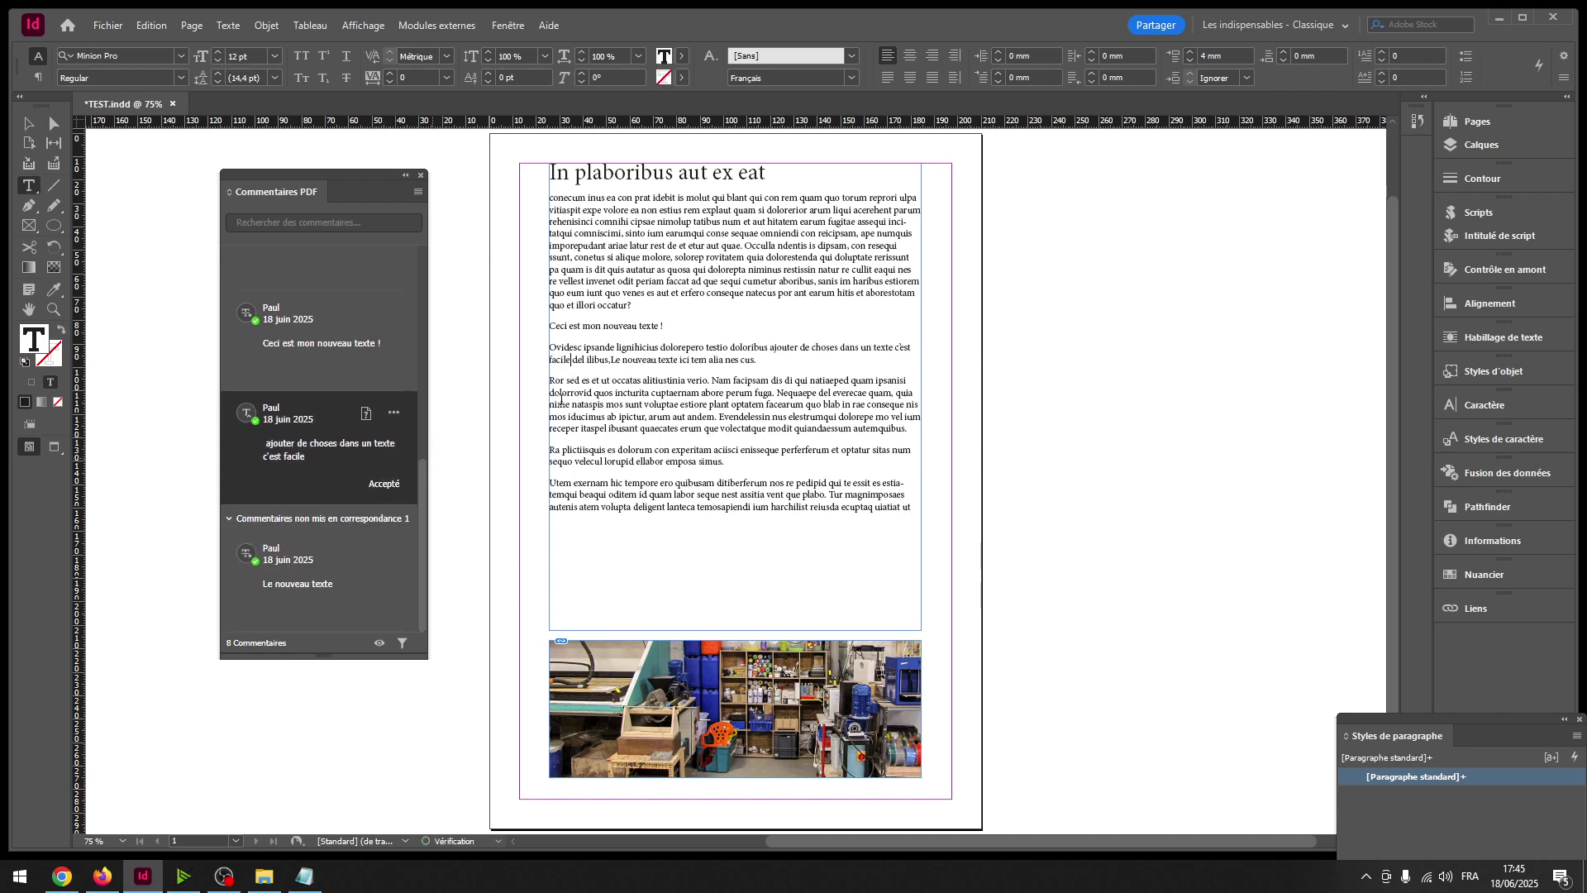
Highlight the newly inserted words after "doloribus" to check them, and clear the selection with the Selection tool
{"action": "left_click_drag", "start_coordinate": [773, 345], "coordinate": [895, 348]}
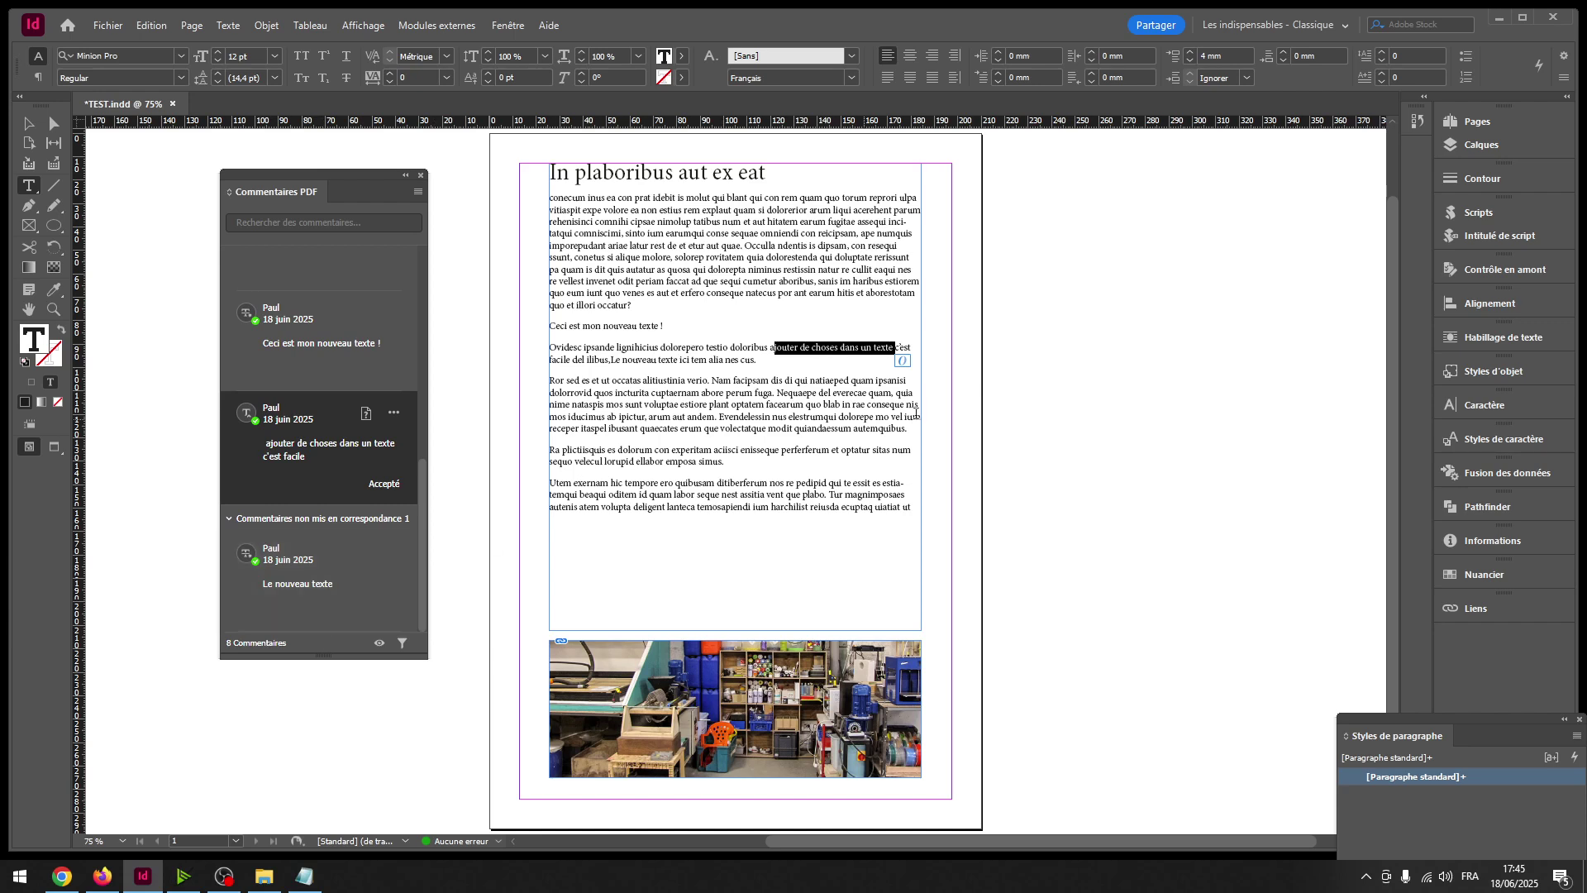
{"action": "left_click", "coordinate": [29, 129]}
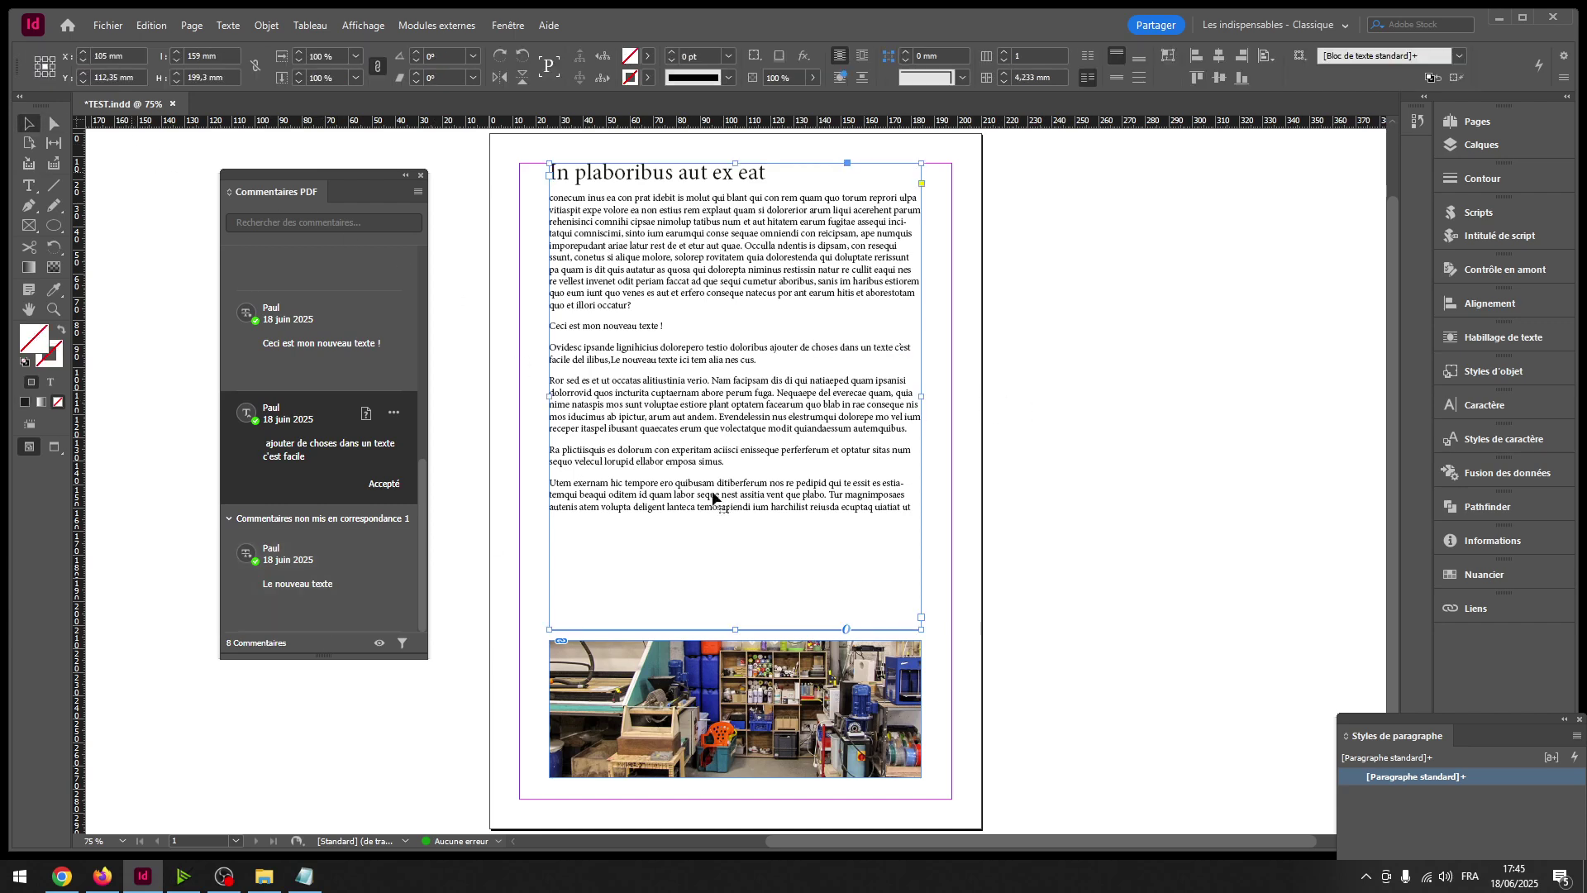
{"action": "left_click", "coordinate": [1017, 526]}
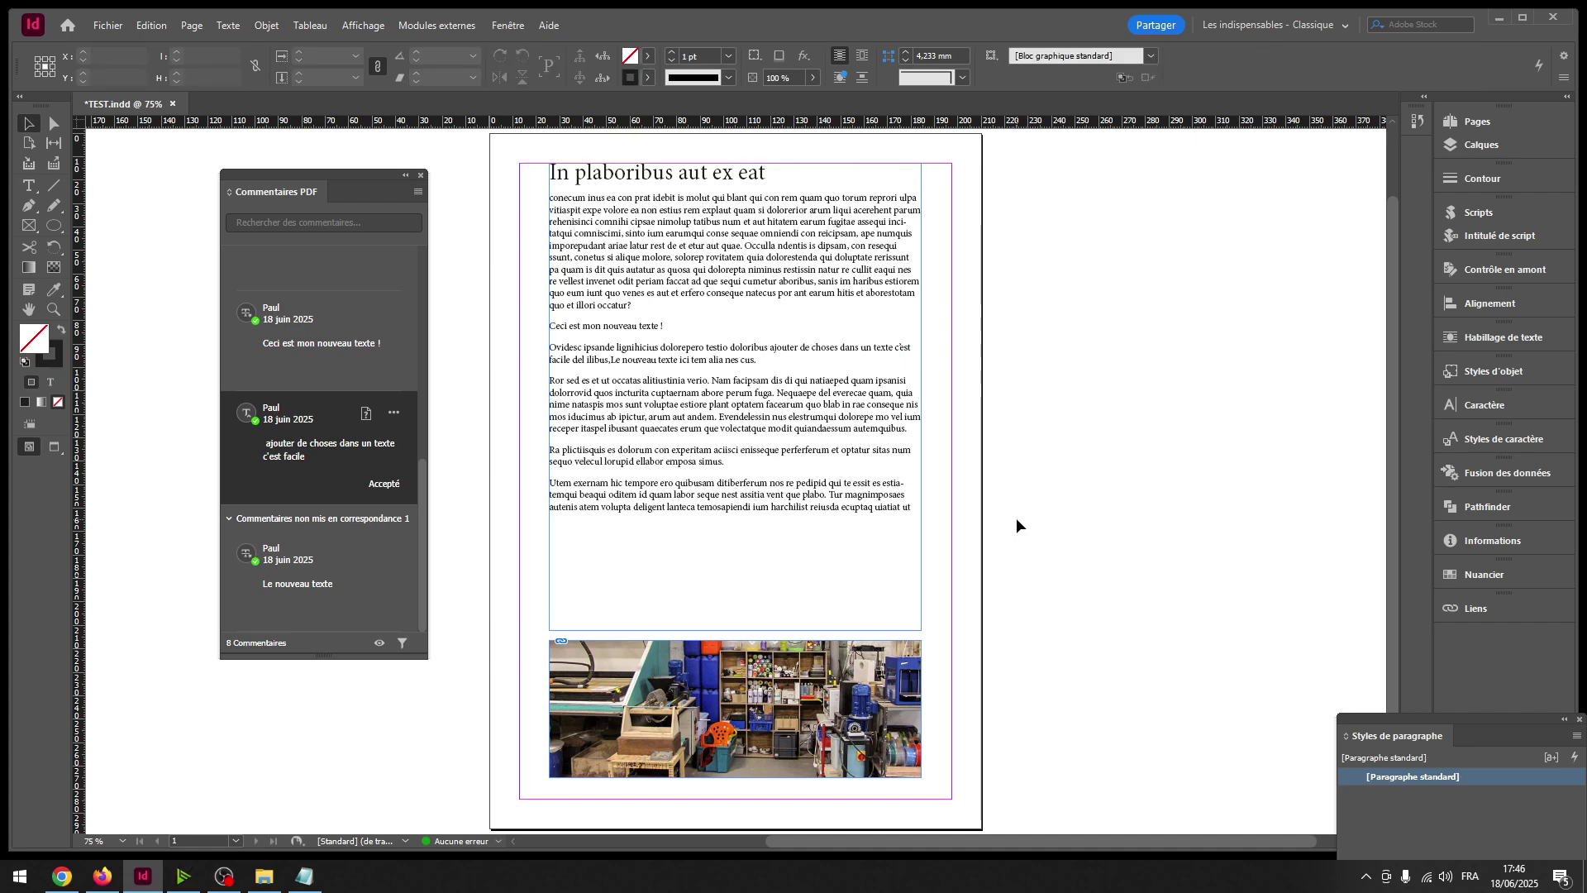